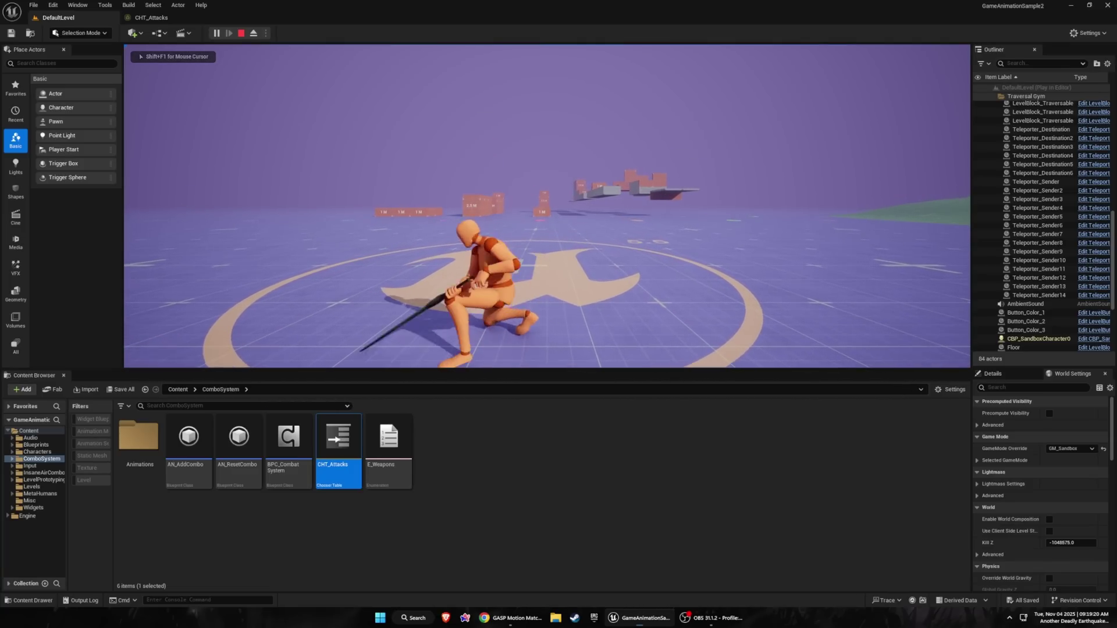
Leave the play session's mouse capture and review the CHT_Attacks chooser table's montage, combo count, weapon type and damage columns
key("Escape")
left_click(150, 17)
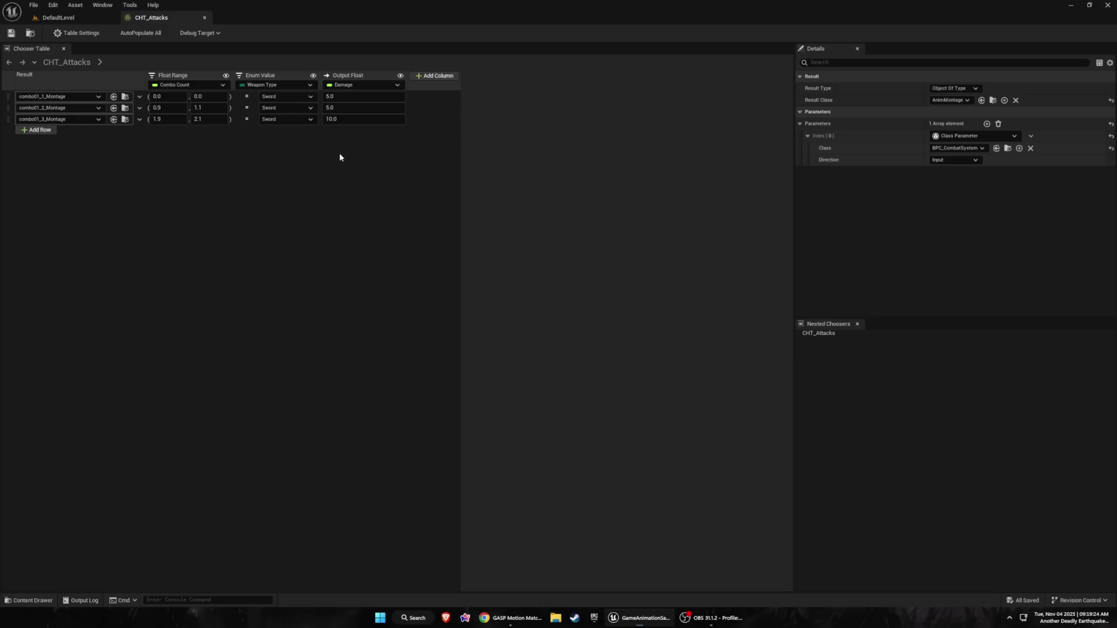
left_click(1070, 5)
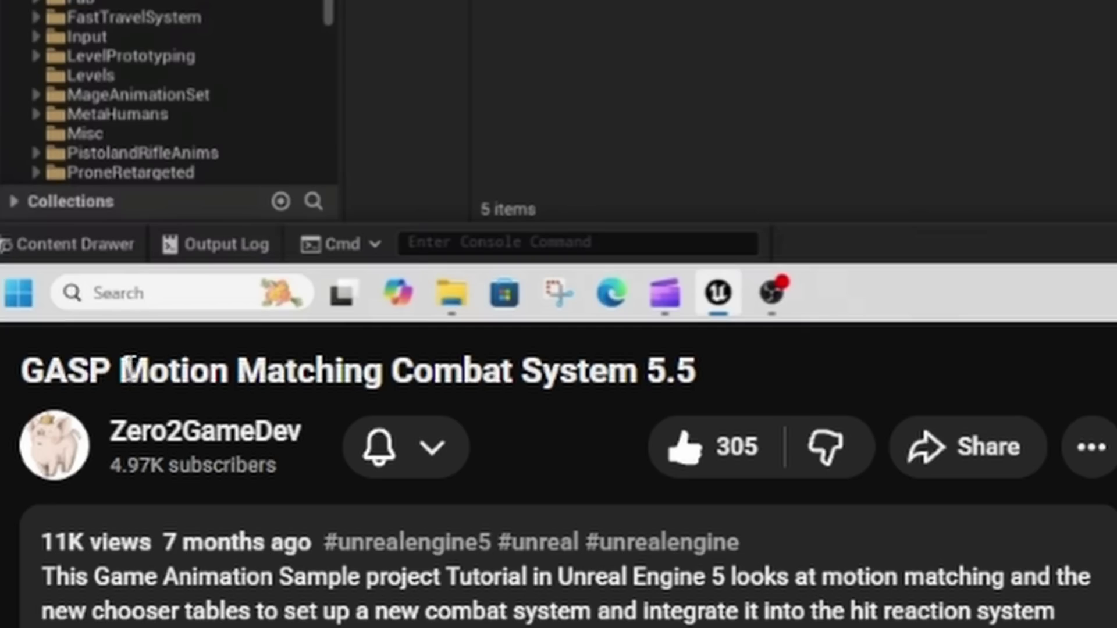
Highlight "Motion Matching Combat System" in the title of the YouTube video on the GASP combat system
left_click_drag(40, 391, 151, 388)
left_click_drag(517, 364, 633, 381)
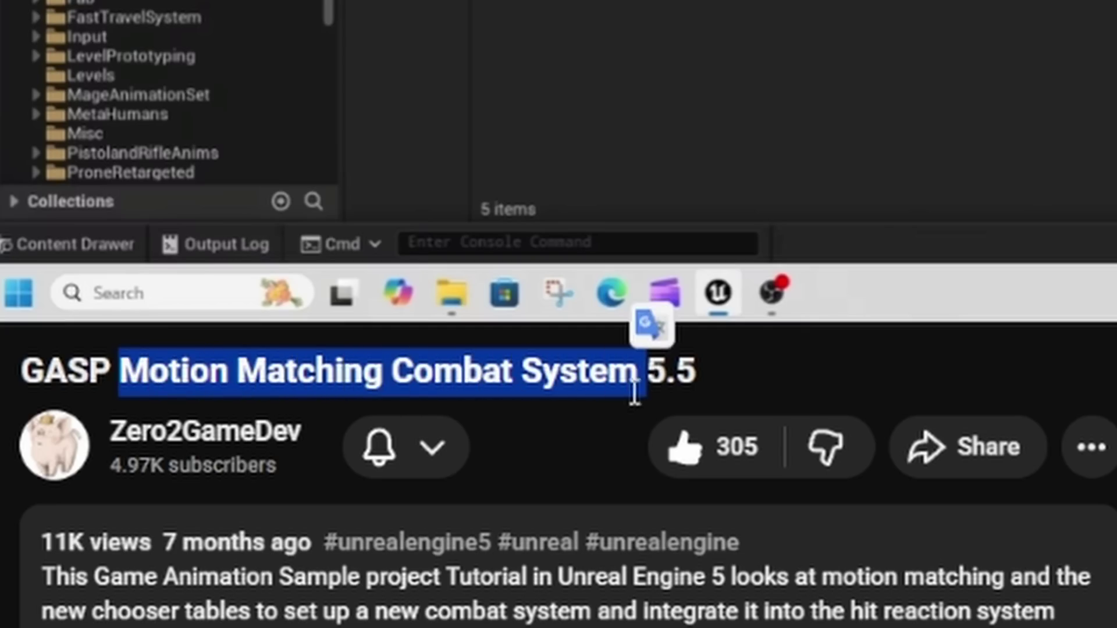
left_click(525, 464)
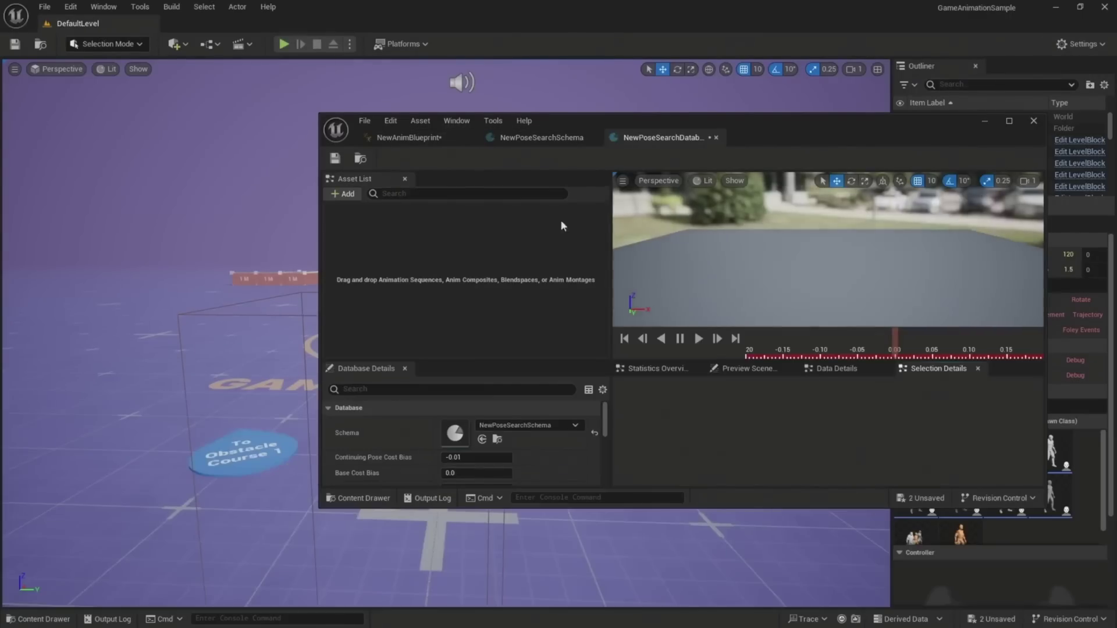
Add all animation sequences from the UEFN_Mannequin Crouch_WIP folder to the pose search database's asset list
left_click(37, 619)
scroll(90, 523, "down", 3)
left_click(72, 539)
left_click(71, 548)
double_click(279, 475)
key("ctrl+a")
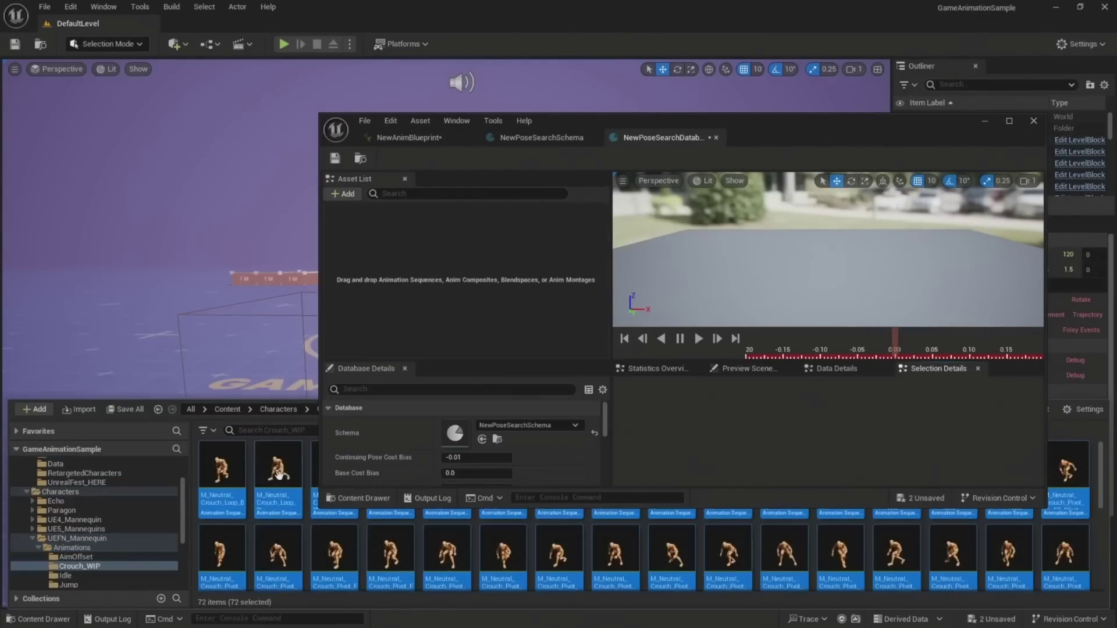
left_click_drag(278, 474, 460, 279)
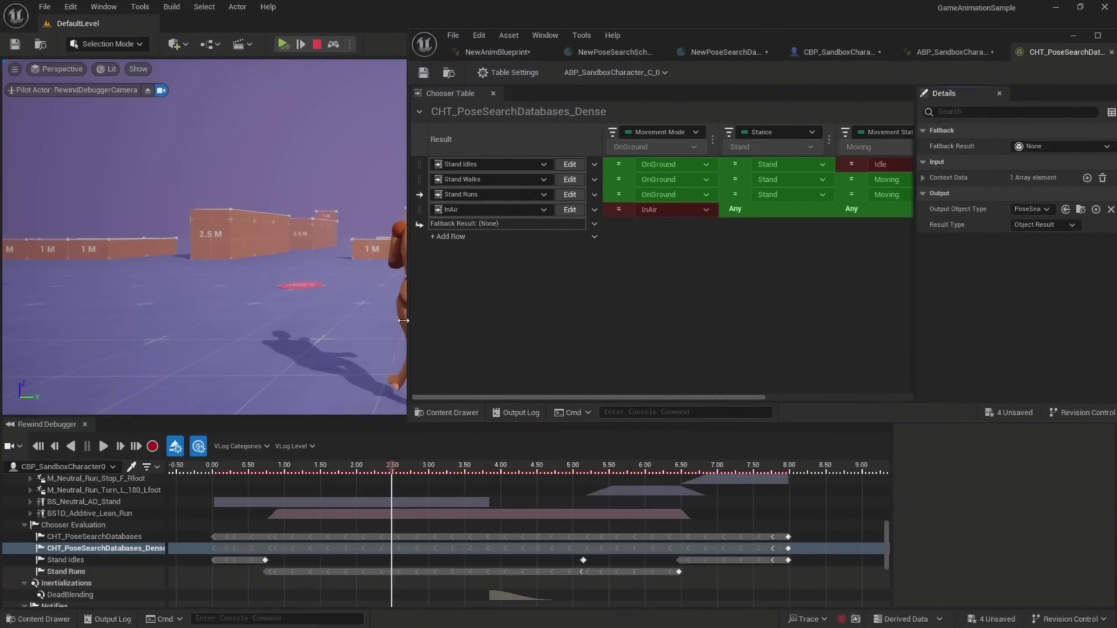
Scrub the Rewind Debugger timeline slightly backwards to examine the CHT_PoseSearchDatabases_Dense chooser evaluation
left_click_drag(391, 476, 374, 491)
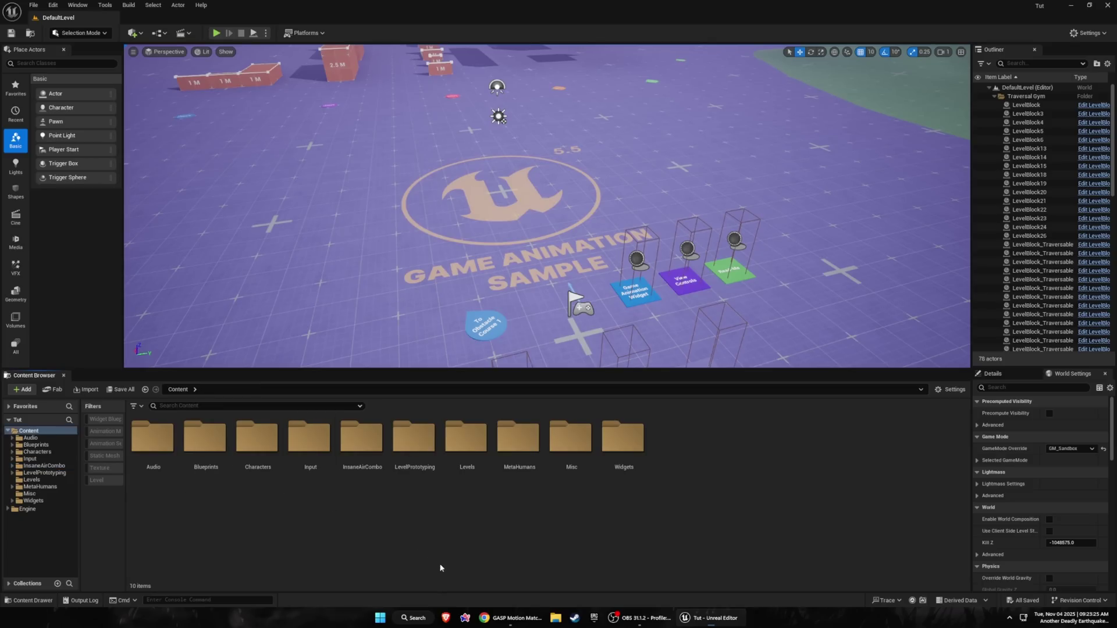
Create a folder named CombatSystem in the project's Content folder and open it
right_click(548, 567)
left_click(612, 152)
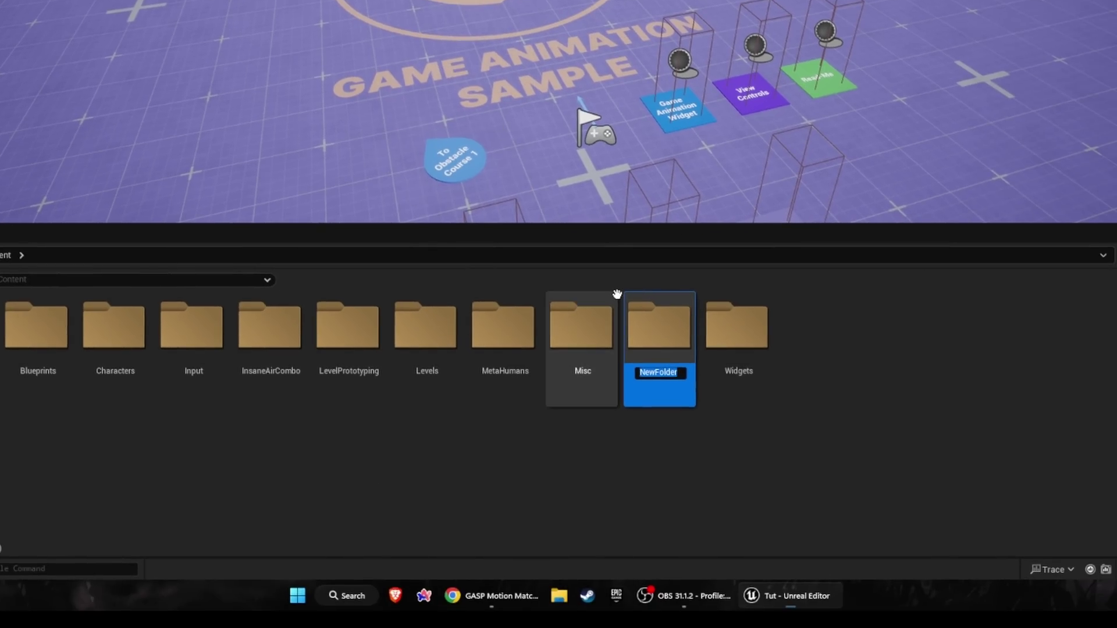
type("Com")
type("batSyst")
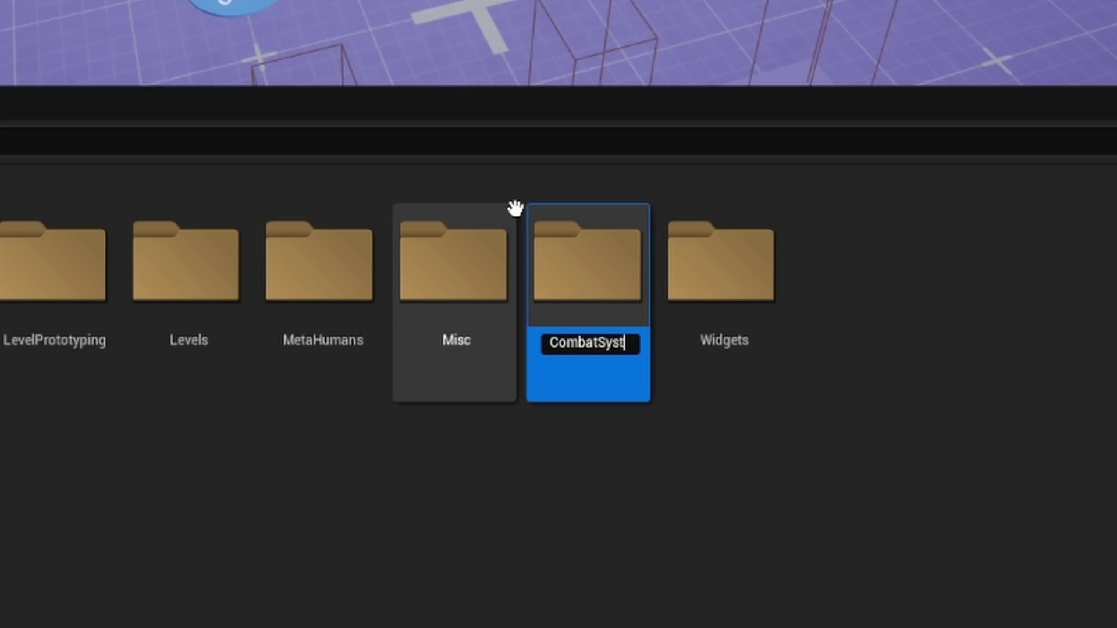
type("em")
key("Return")
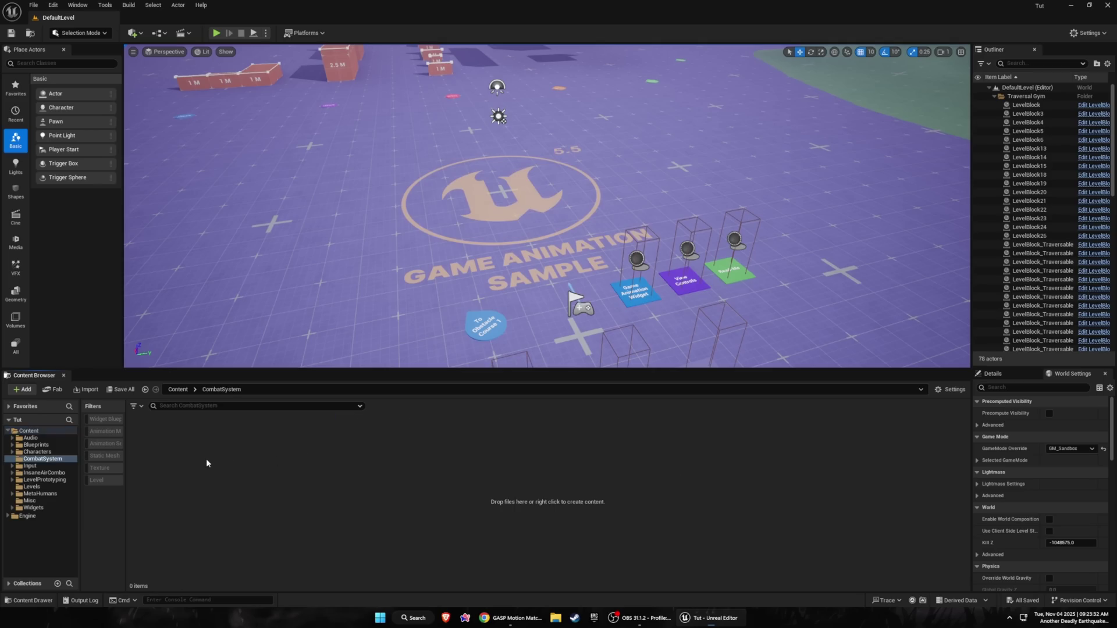
Create an Actor Component Blueprint class named BPC_CombatSystem in the CombatSystem folder
right_click(206, 463)
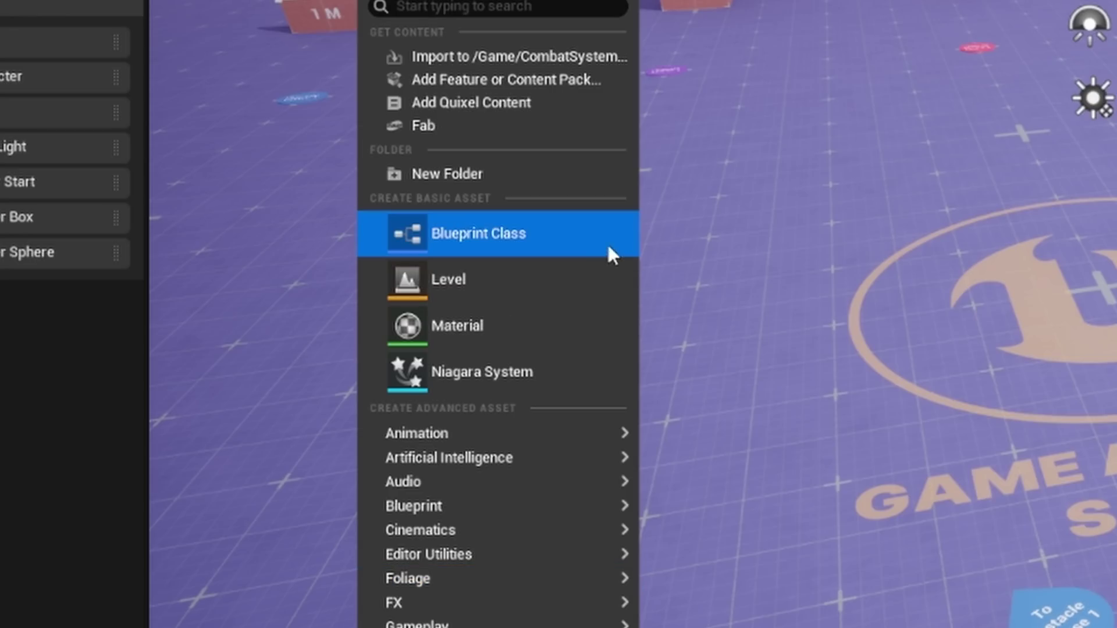
left_click(254, 172)
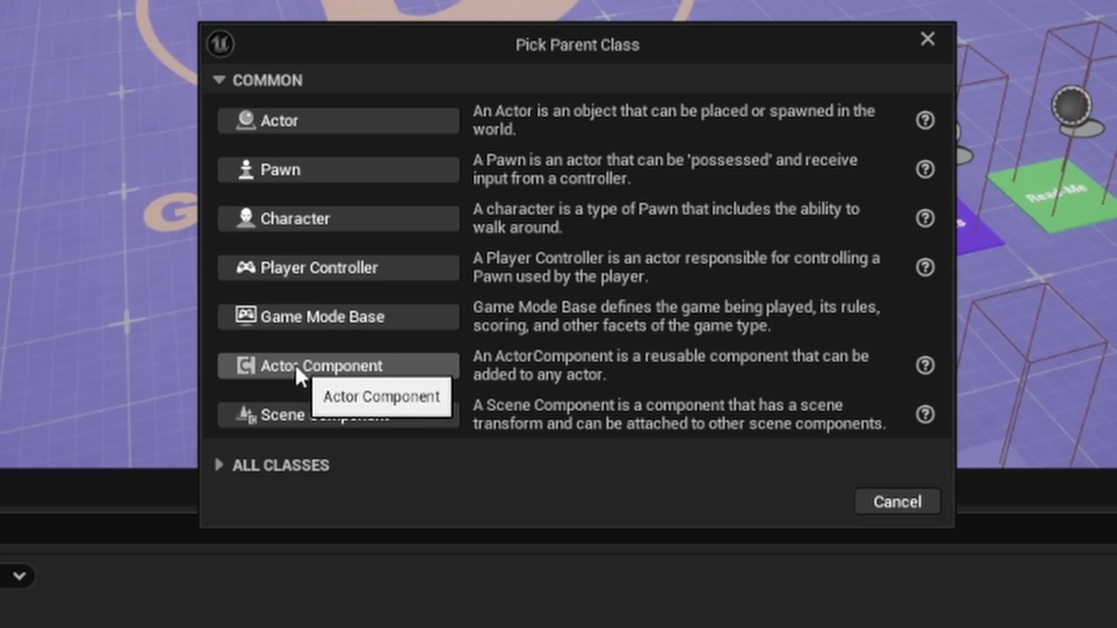
left_click(482, 336)
type("BP")
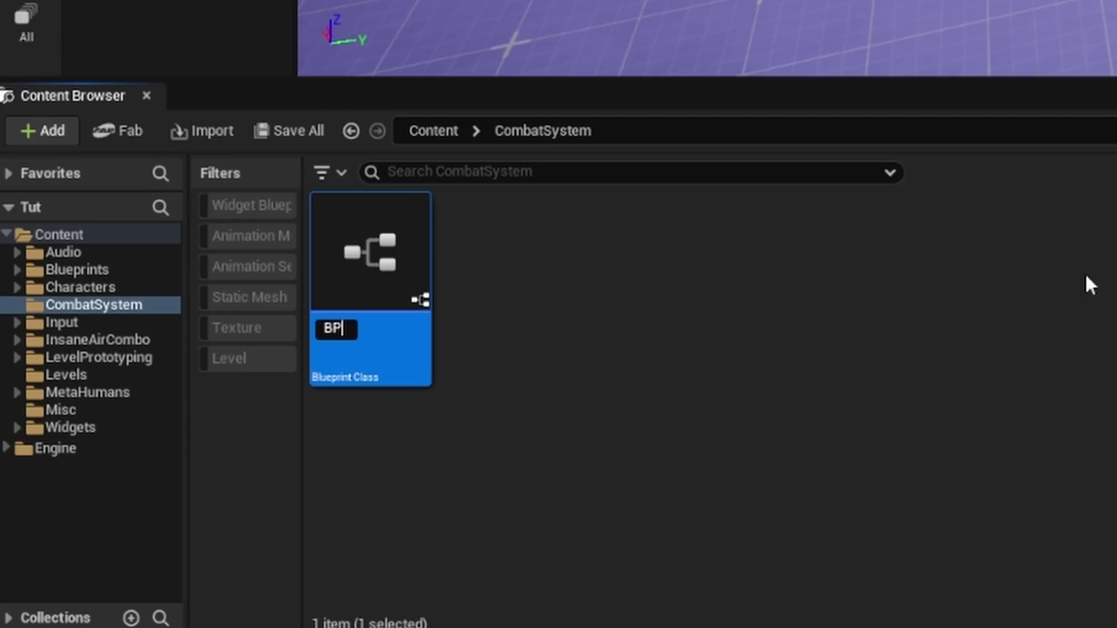
type("C_CombatSys")
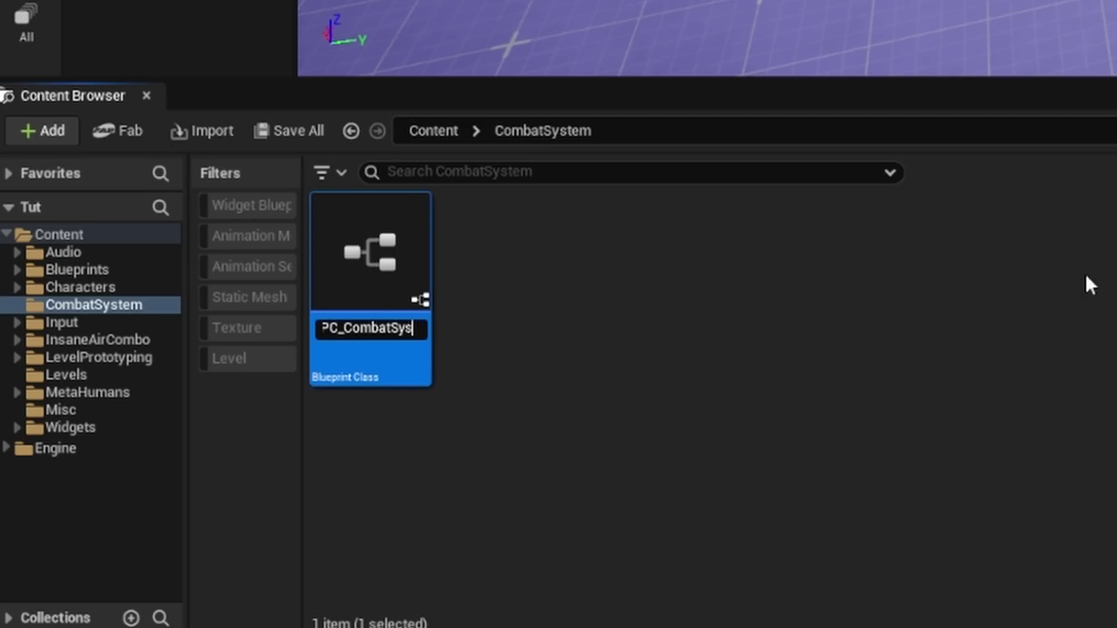
type("tem")
key("Return")
Start a new Chooser Table in the CombatSystem folder with Generic Chooser as its chooser type
right_click(572, 282)
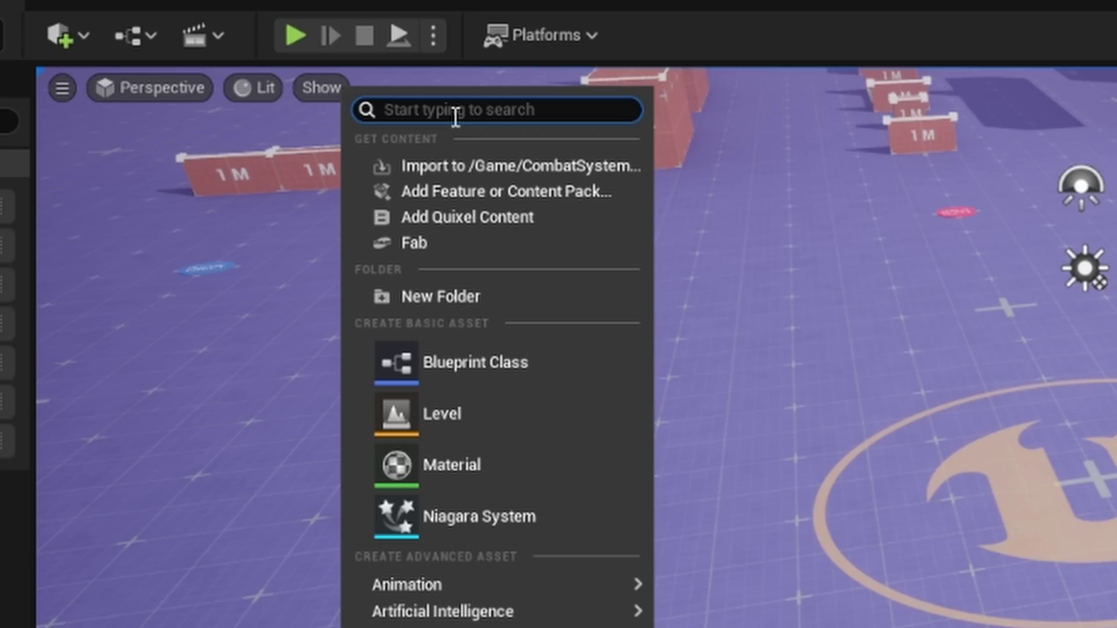
type("c")
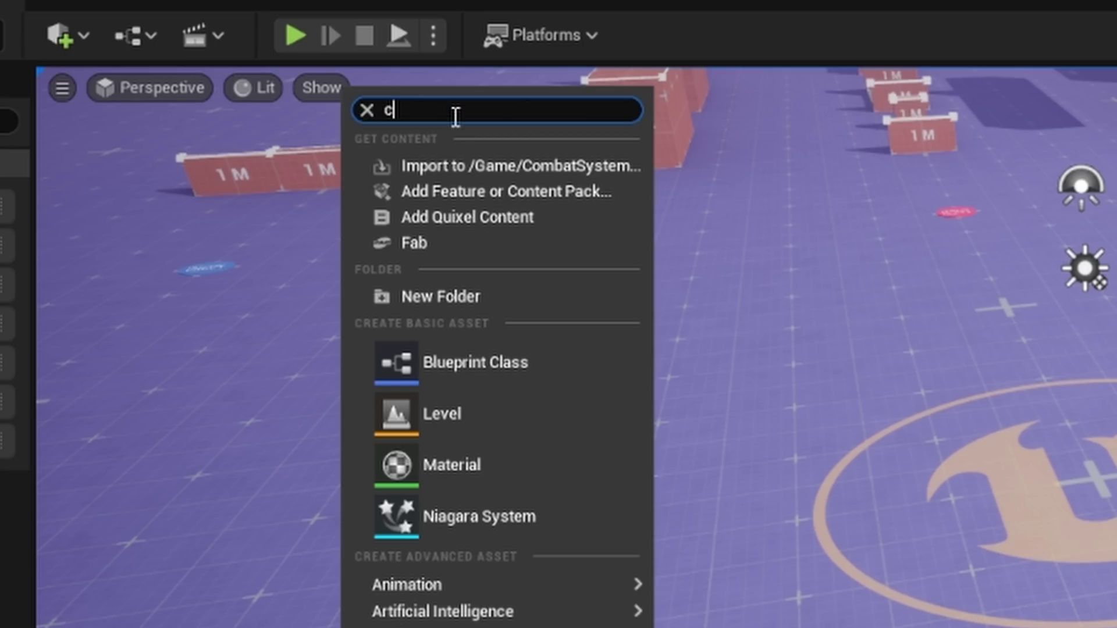
type("hoo")
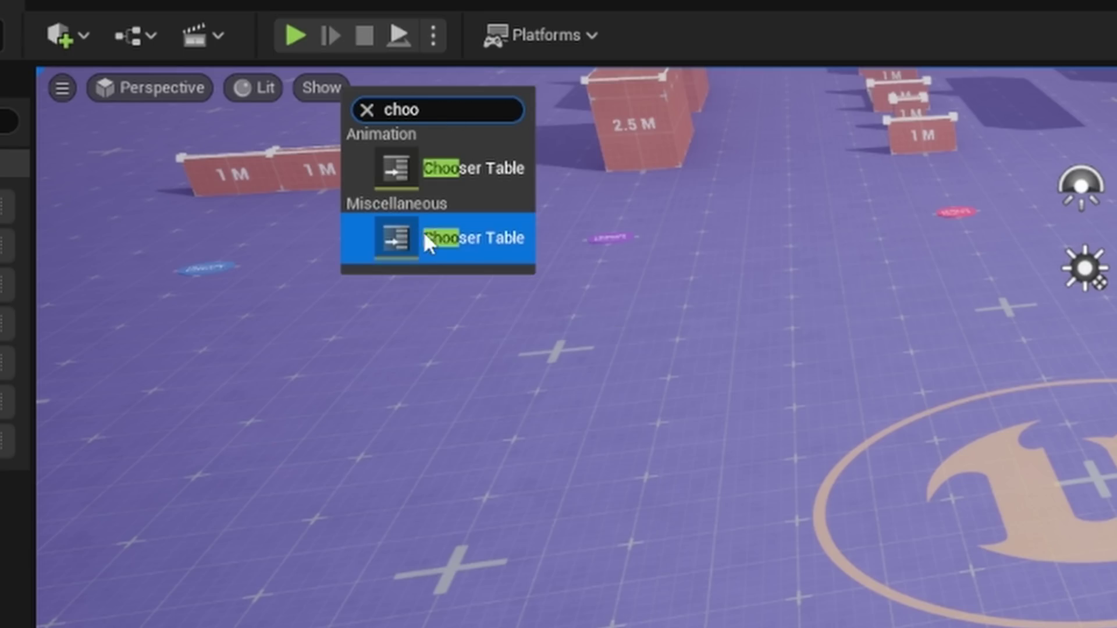
left_click(487, 239)
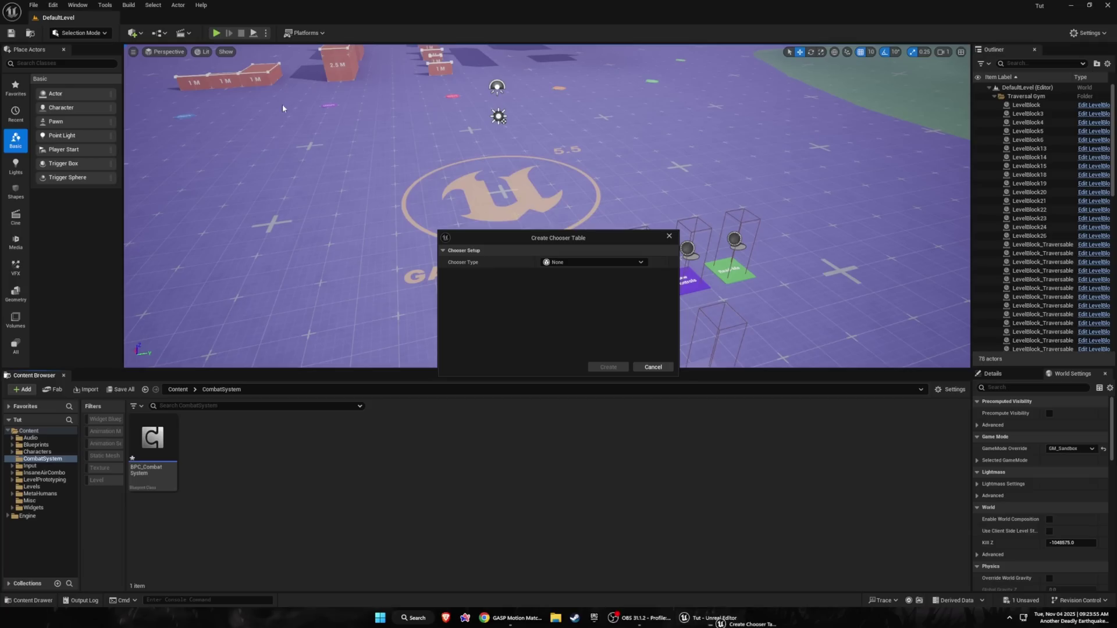
left_click(562, 263)
left_click(575, 292)
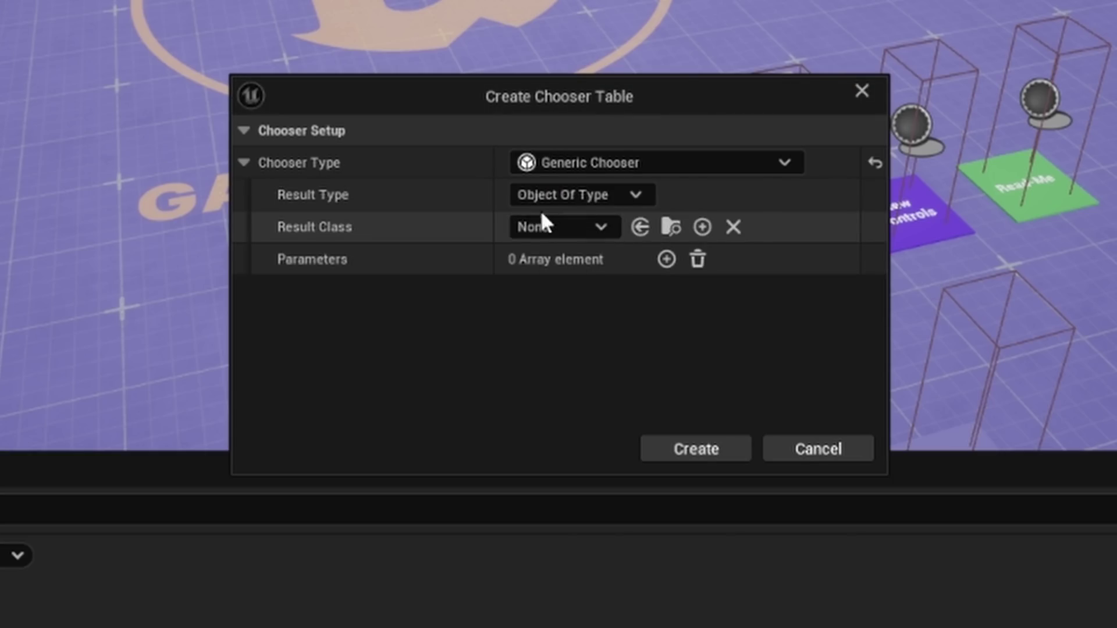
Set the chooser table's result type to Object Of Type and its result class to AnimMontage
left_click(568, 196)
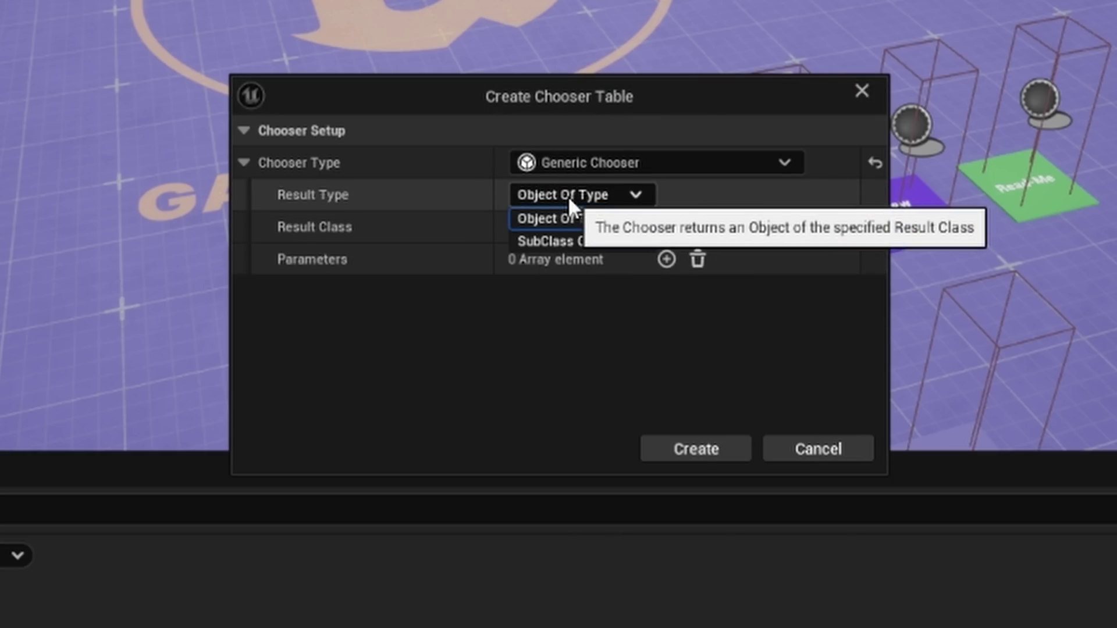
left_click(585, 219)
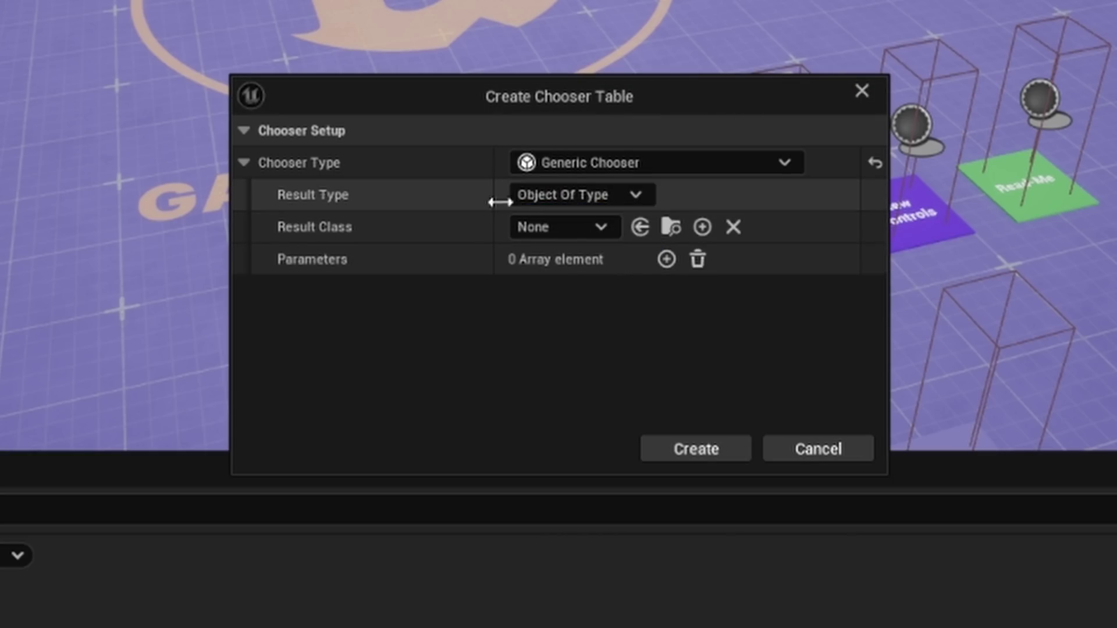
left_click(580, 227)
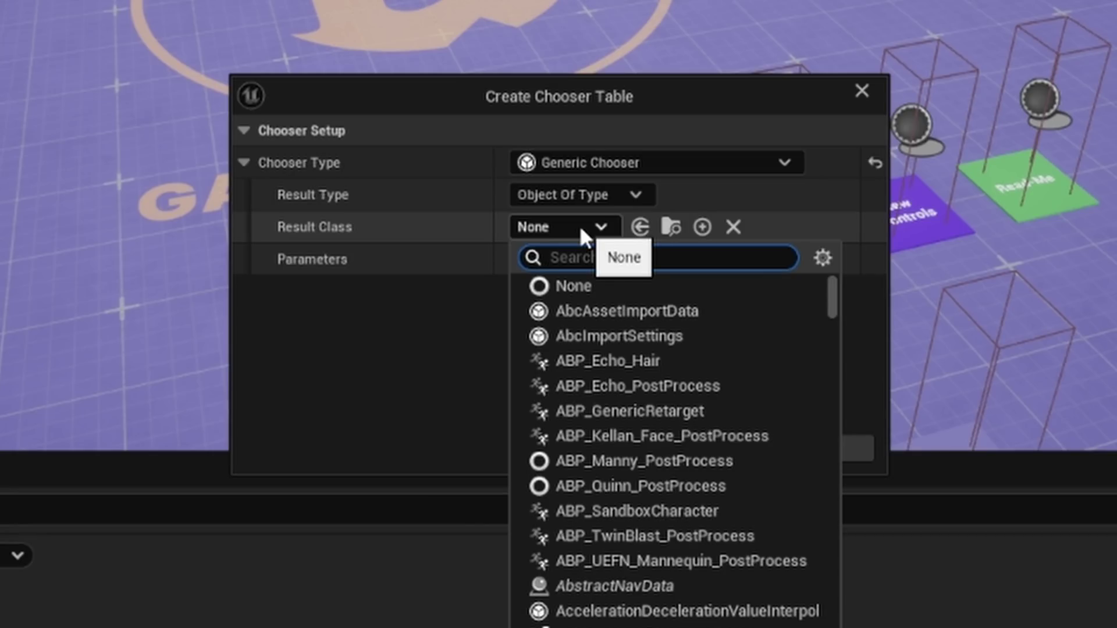
type("anim m")
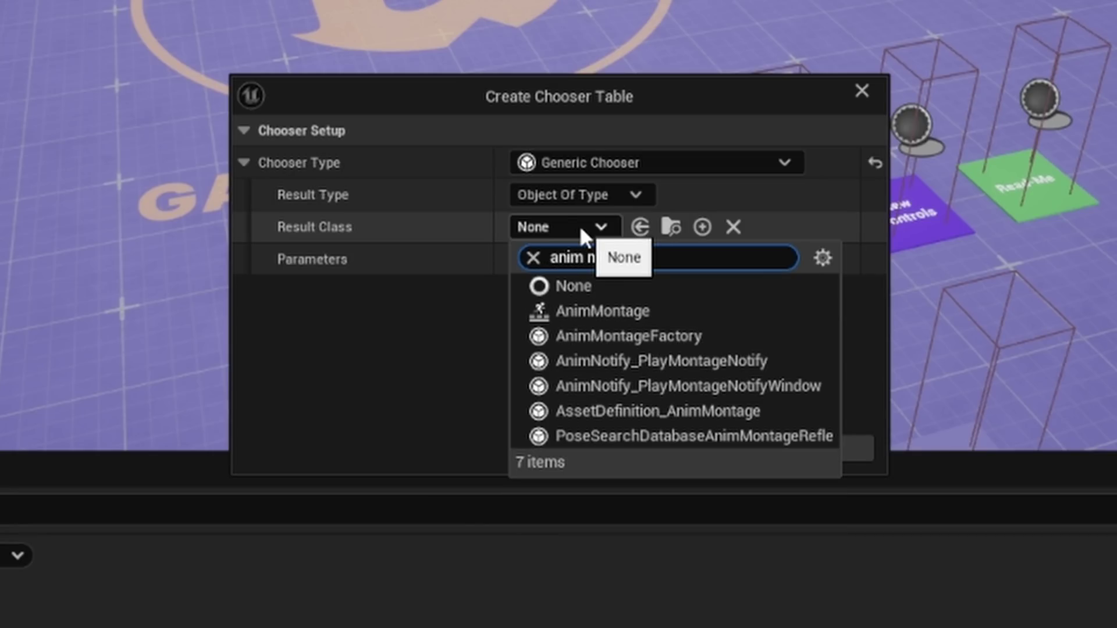
left_click(602, 312)
Add a Class Parameter using the BPC_CombatSystem class with Input direction, and create the chooser table
left_click(666, 260)
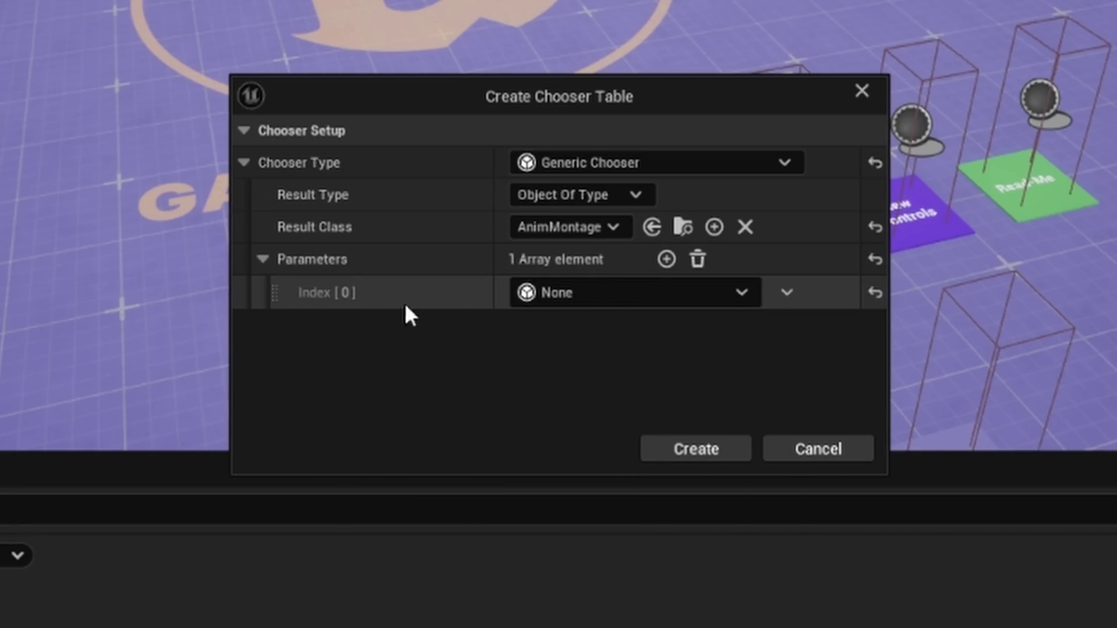
left_click(617, 295)
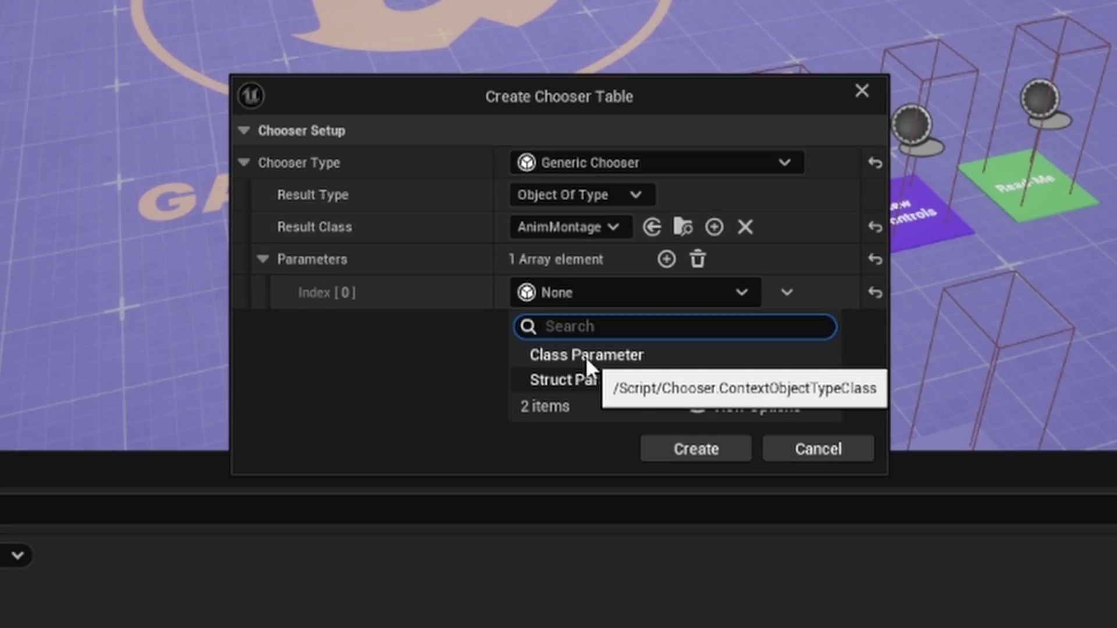
left_click(586, 356)
left_click(542, 327)
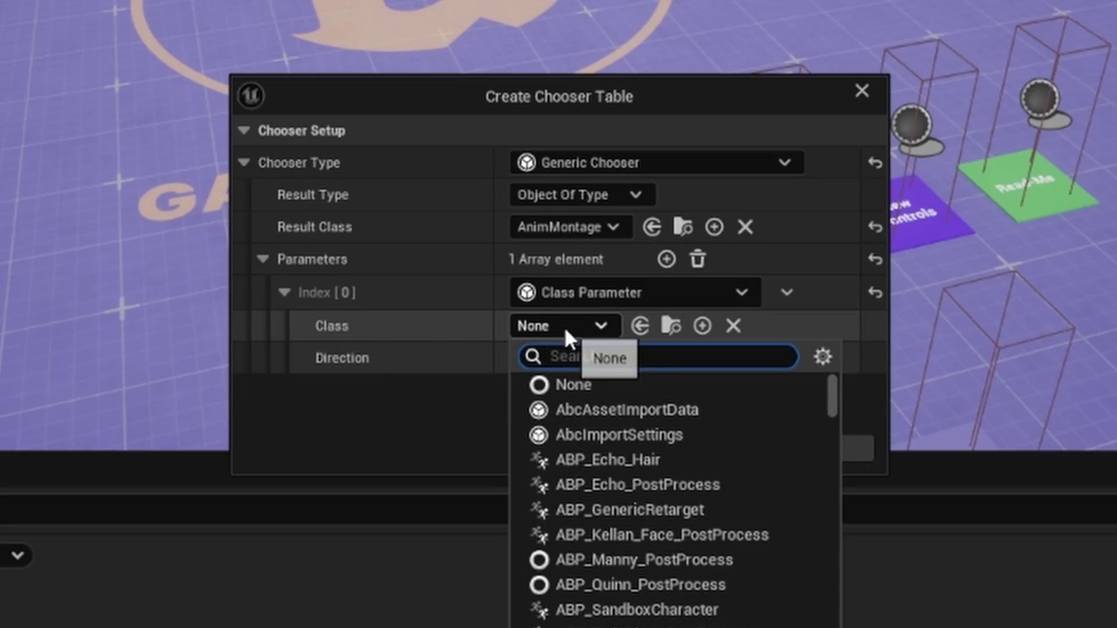
type("com")
key("Return")
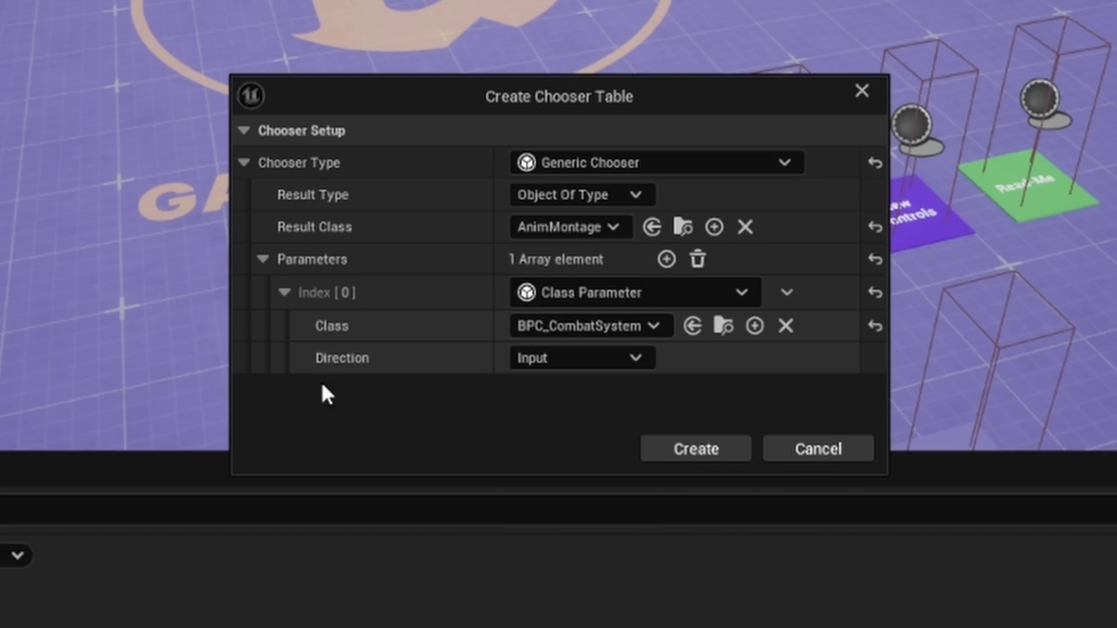
left_click(696, 449)
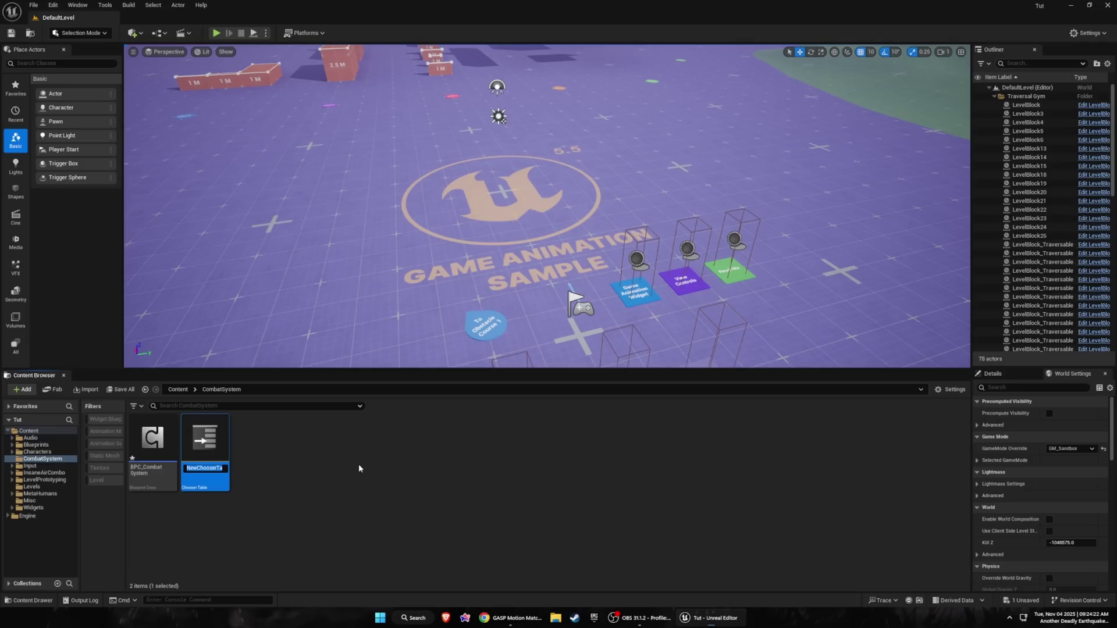
Name the new chooser table CHT_Attacks
type("C")
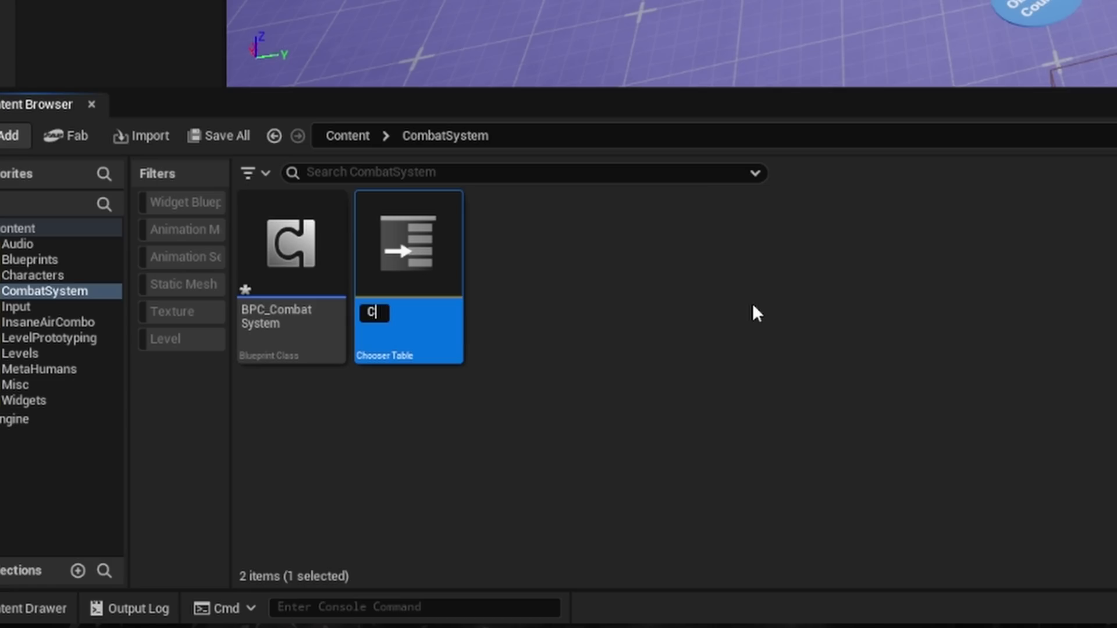
type("HT_Attac")
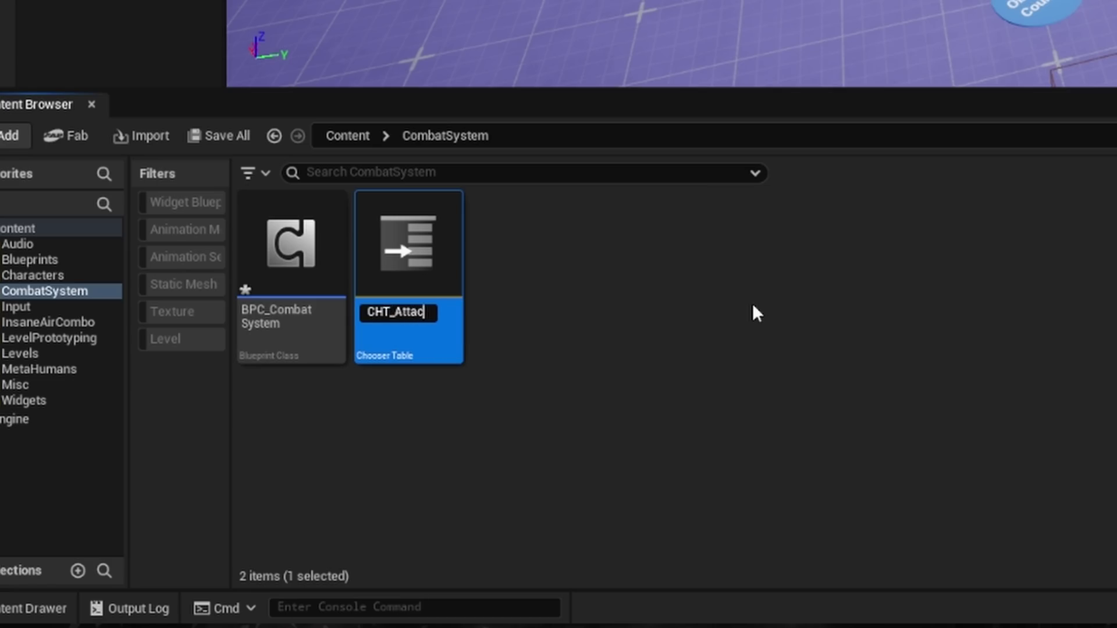
type("ks")
key("Return")
Open the BPC_CombatSystem and CHT_Attacks assets, and delete the component's default Event Begin Play and Event Tick nodes
double_click(291, 250)
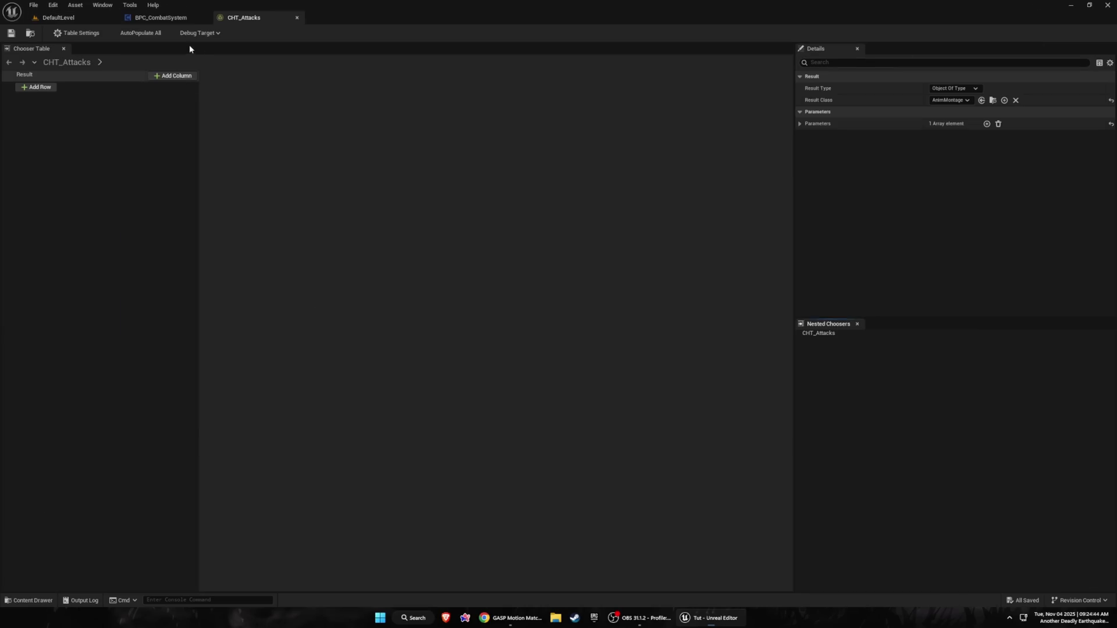
left_click(161, 17)
left_click_drag(453, 378, 717, 157)
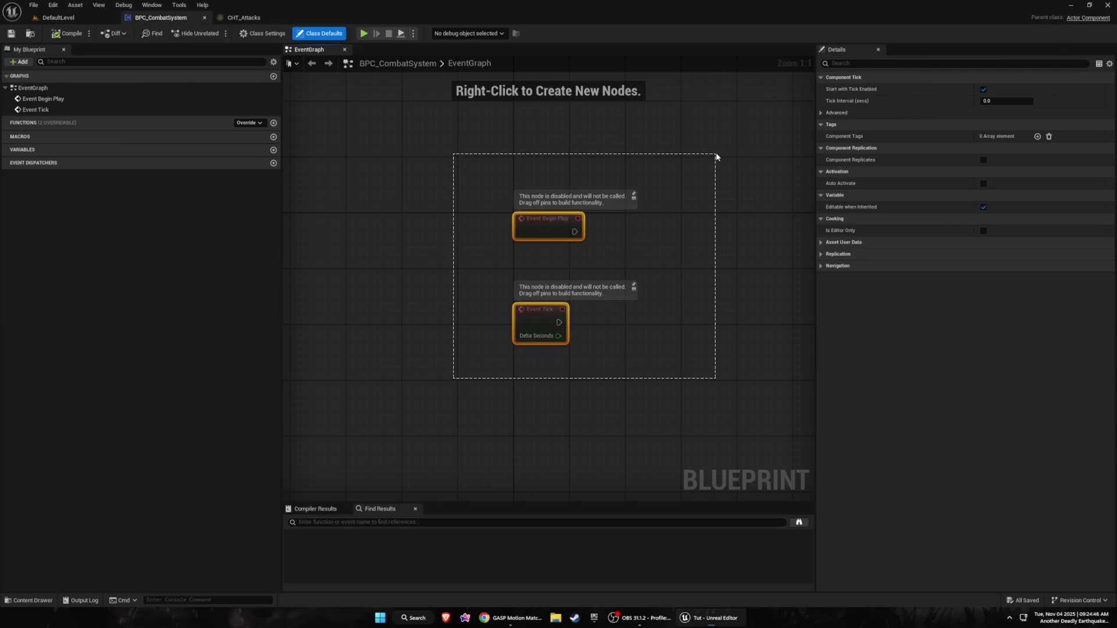
key("Delete")
Add a Left Mouse Button event node to the BPC_CombatSystem event graph
right_click(522, 258)
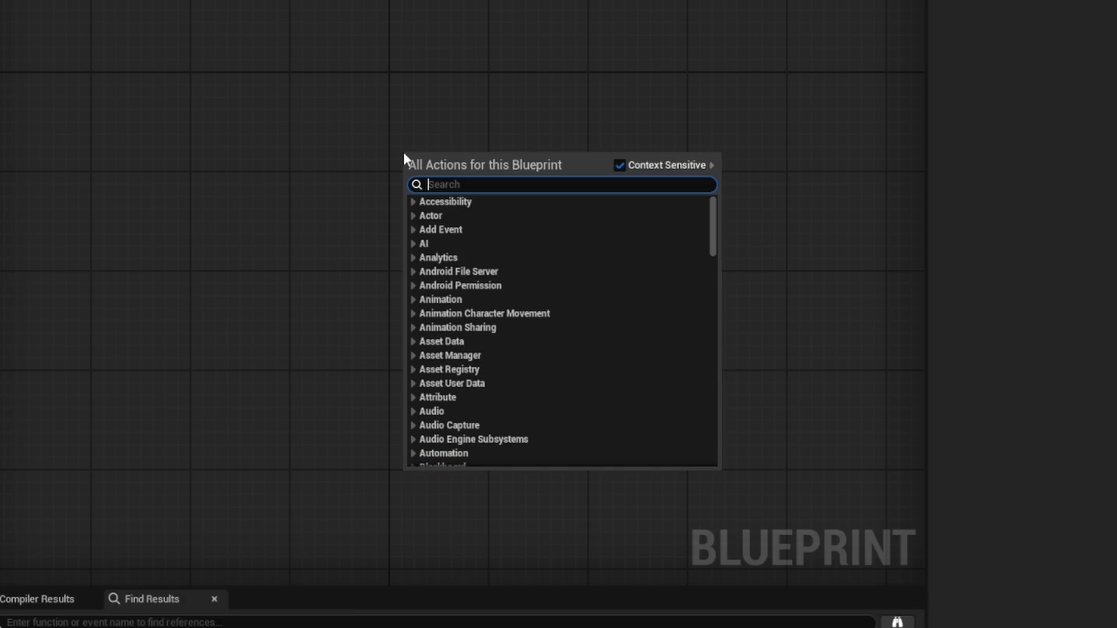
type("left mouse")
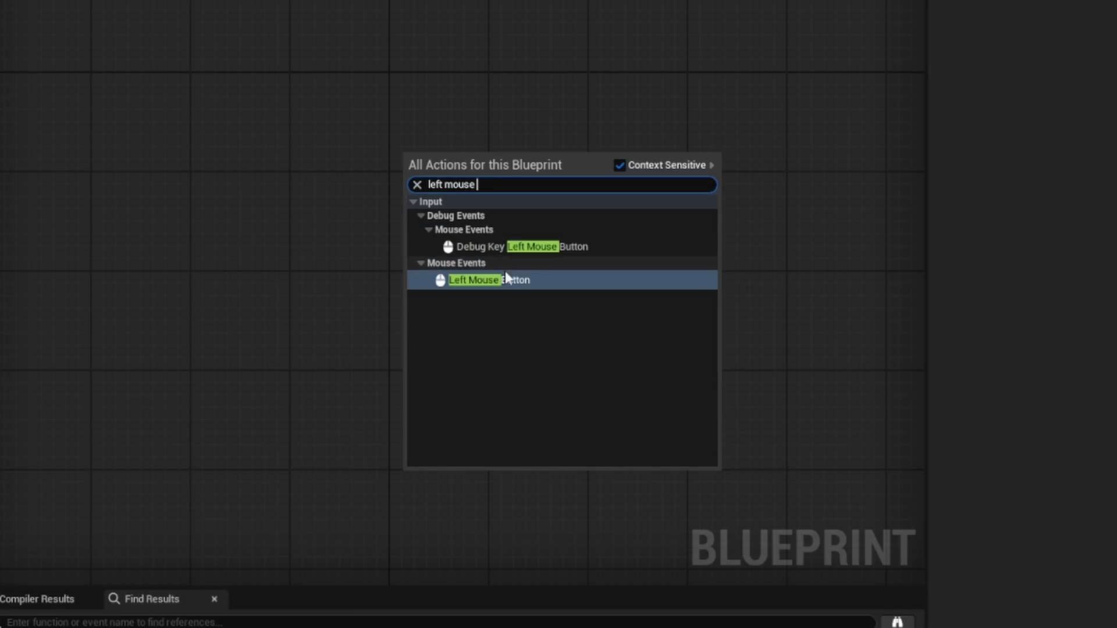
left_click(506, 278)
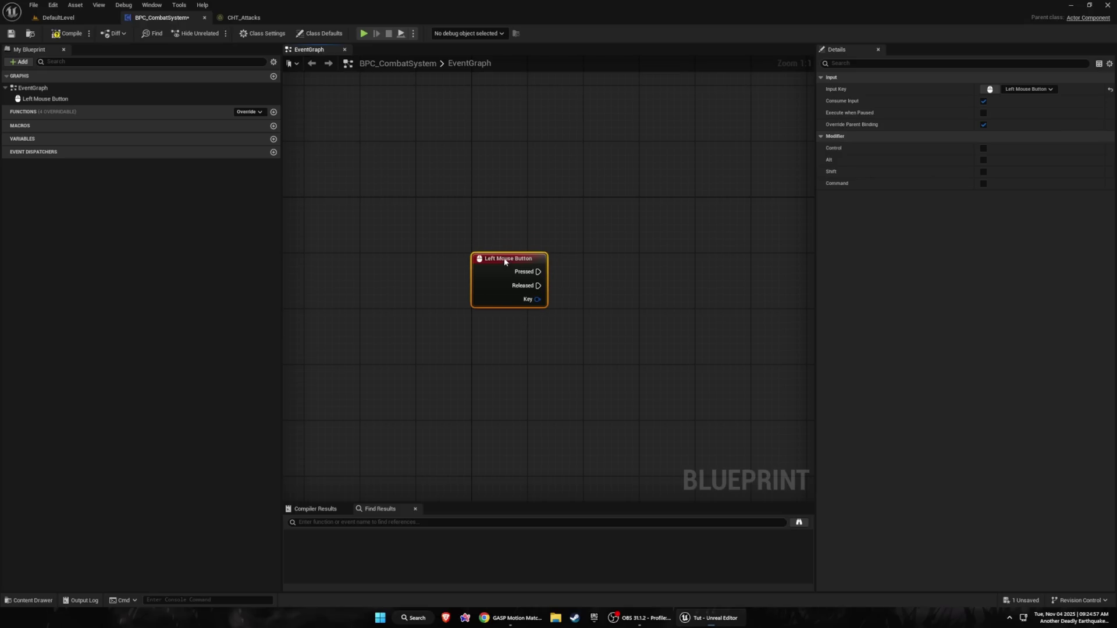
Duplicate the IA_Interact input action in the Input folder and name the copy IA_Attack
left_click(59, 17)
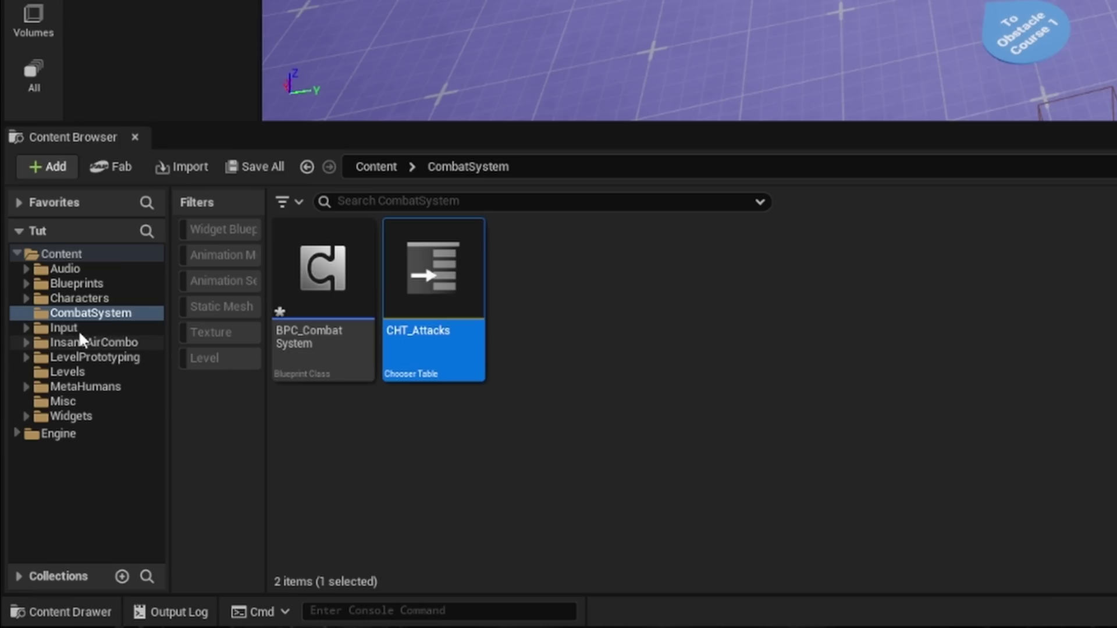
left_click(30, 466)
left_click(658, 294)
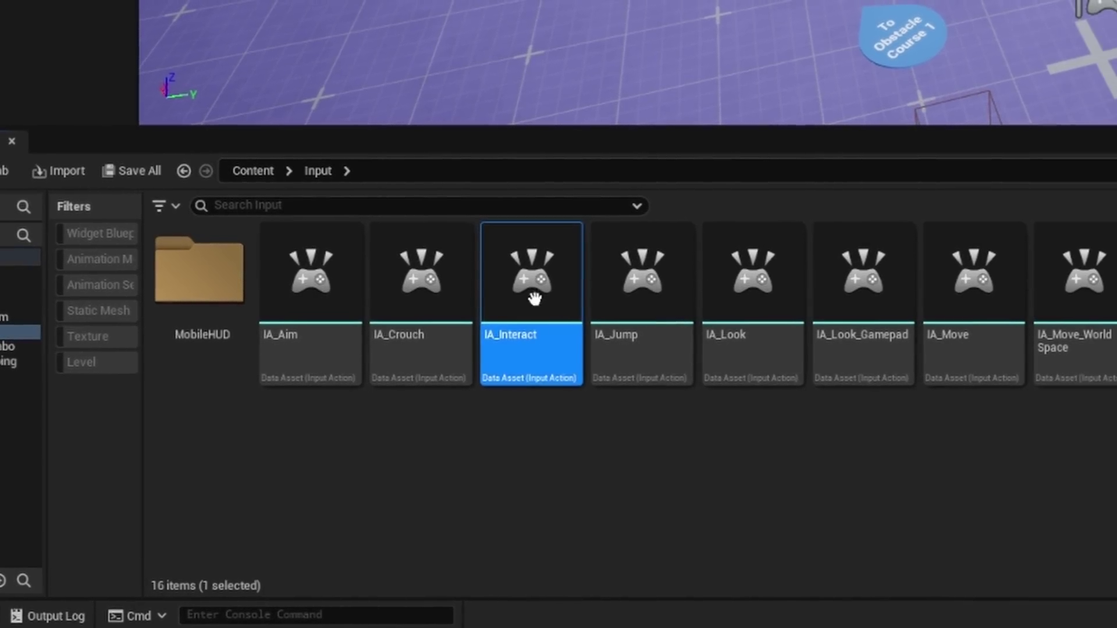
key("ctrl+d")
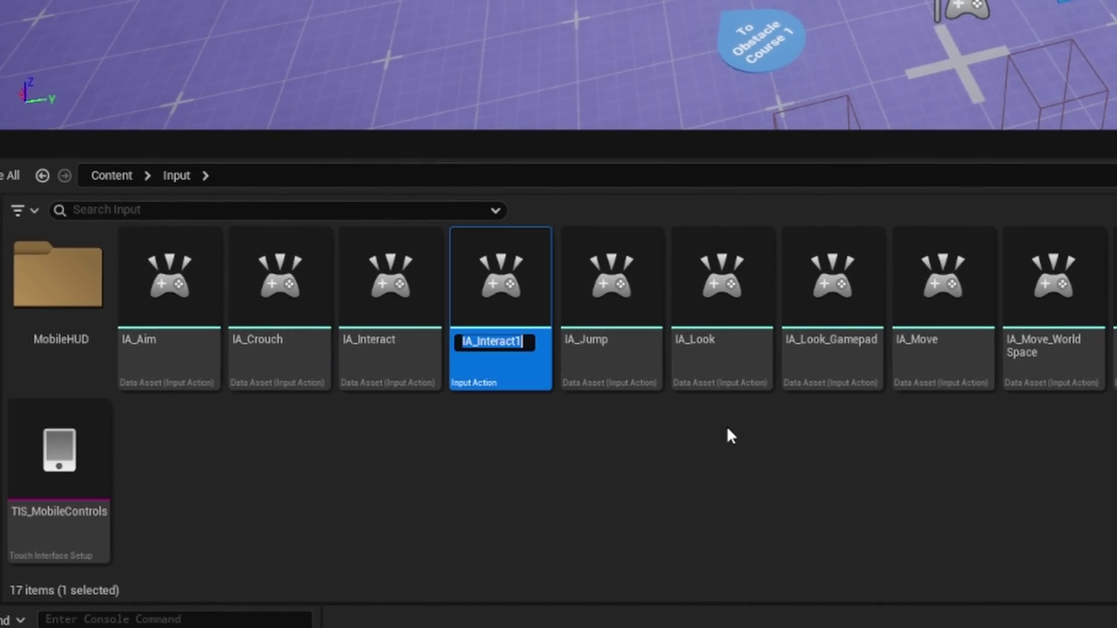
type("IA_Attack")
key("Return")
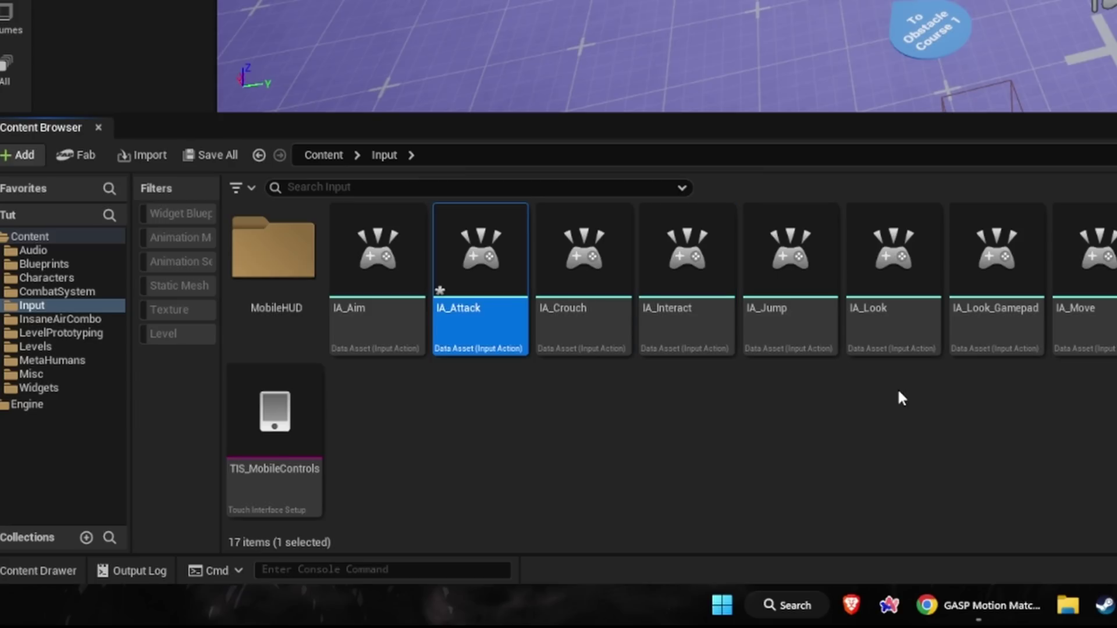
Open the IMC_Sandbox mapping context and add a new mapping for the IA_Attack input action
left_click(377, 472)
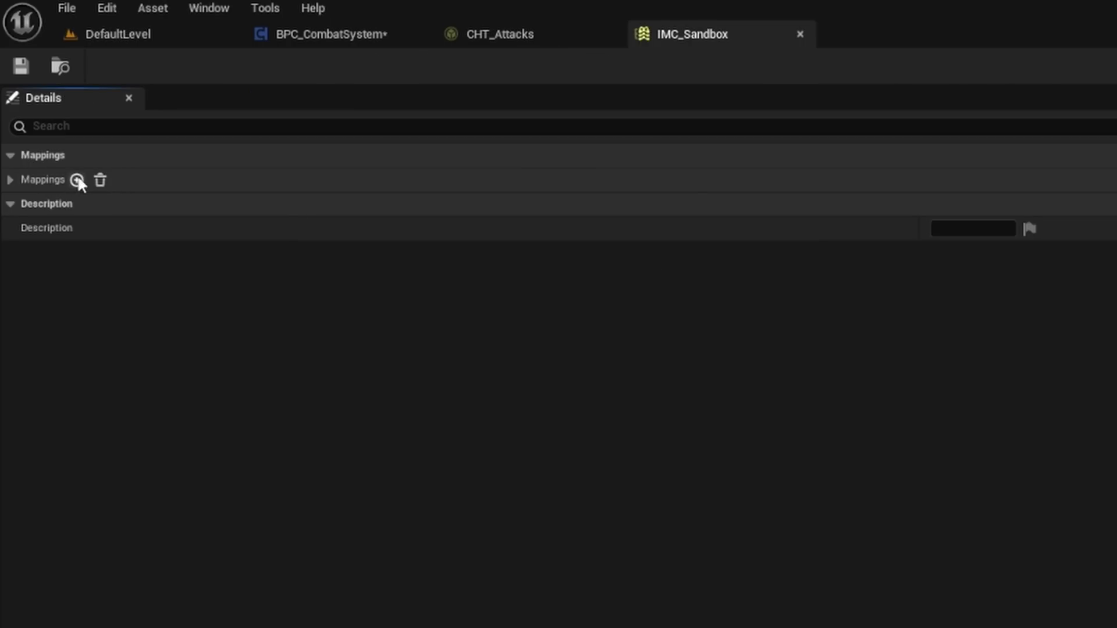
left_click(10, 180)
left_click(93, 517)
type("att")
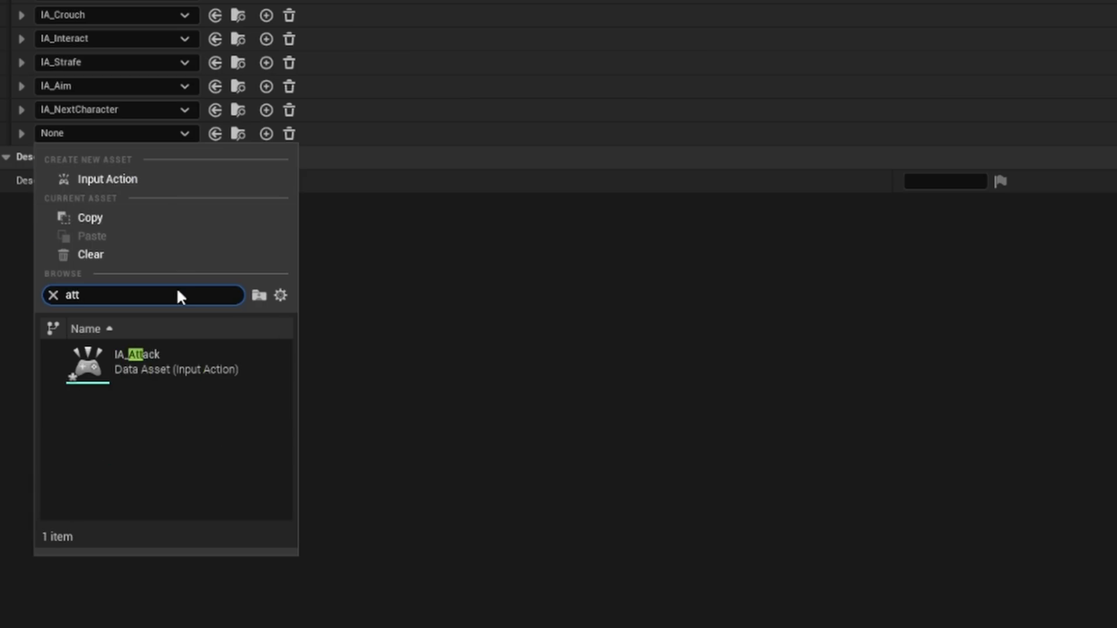
left_click(171, 365)
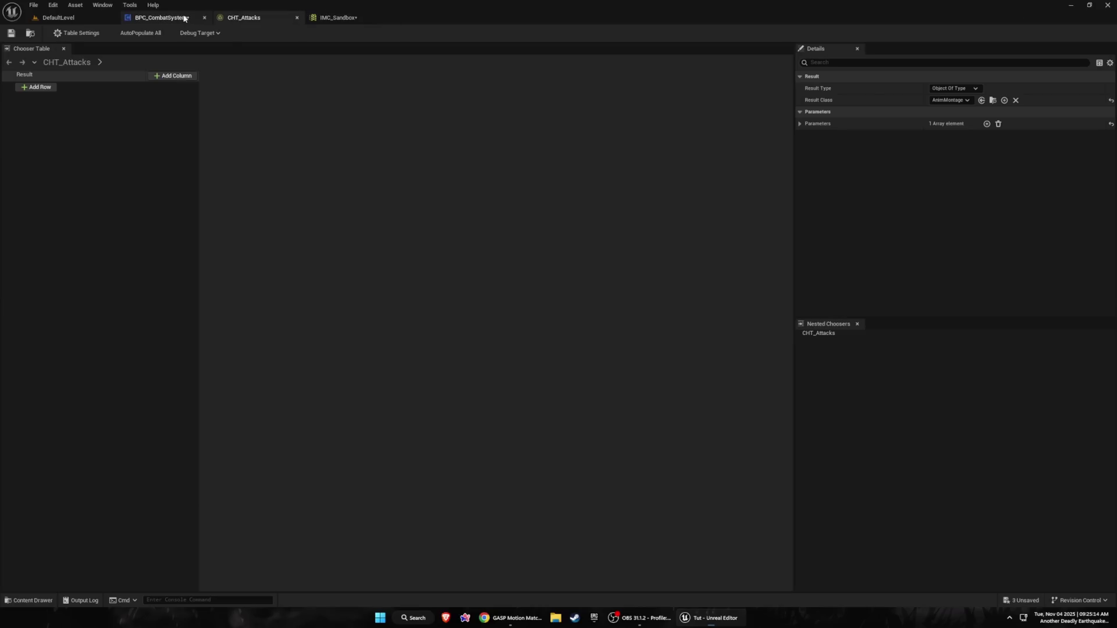
Replace the Left Mouse Button event in the BPC_CombatSystem event graph with an EnhancedInputAction IA_Attack event
left_click(184, 18)
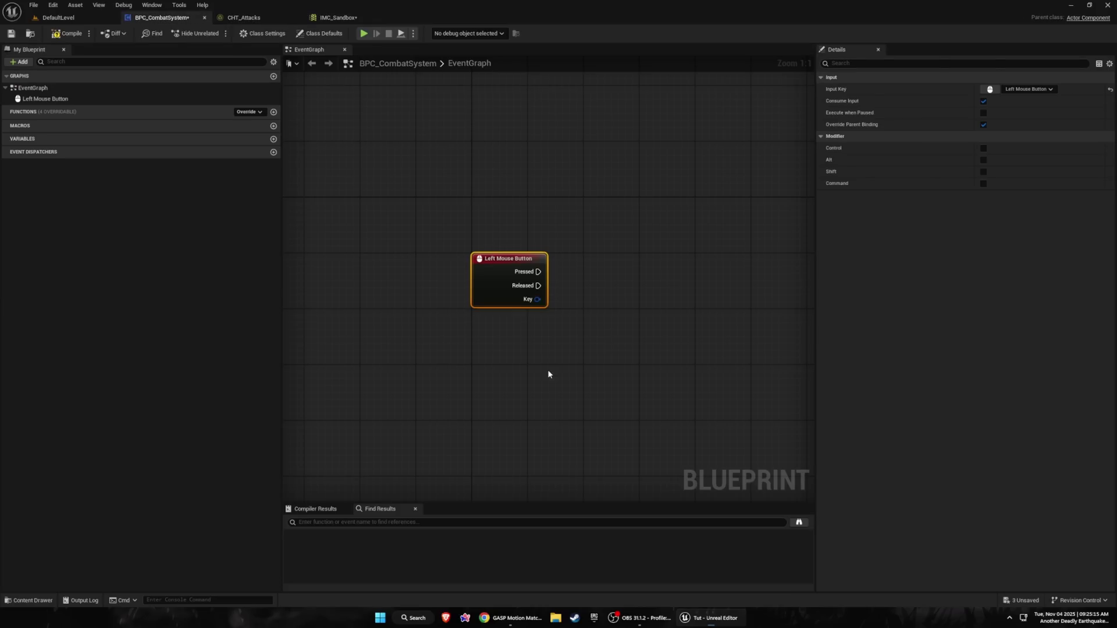
right_click(469, 310)
type("attack")
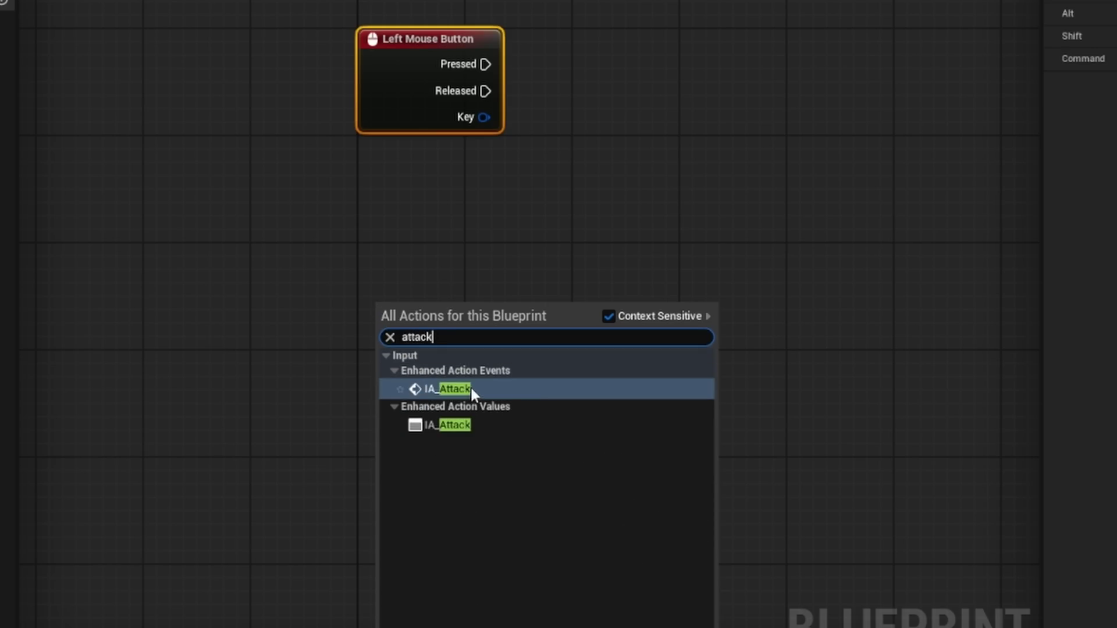
left_click(460, 389)
left_click_drag(449, 337, 439, 250)
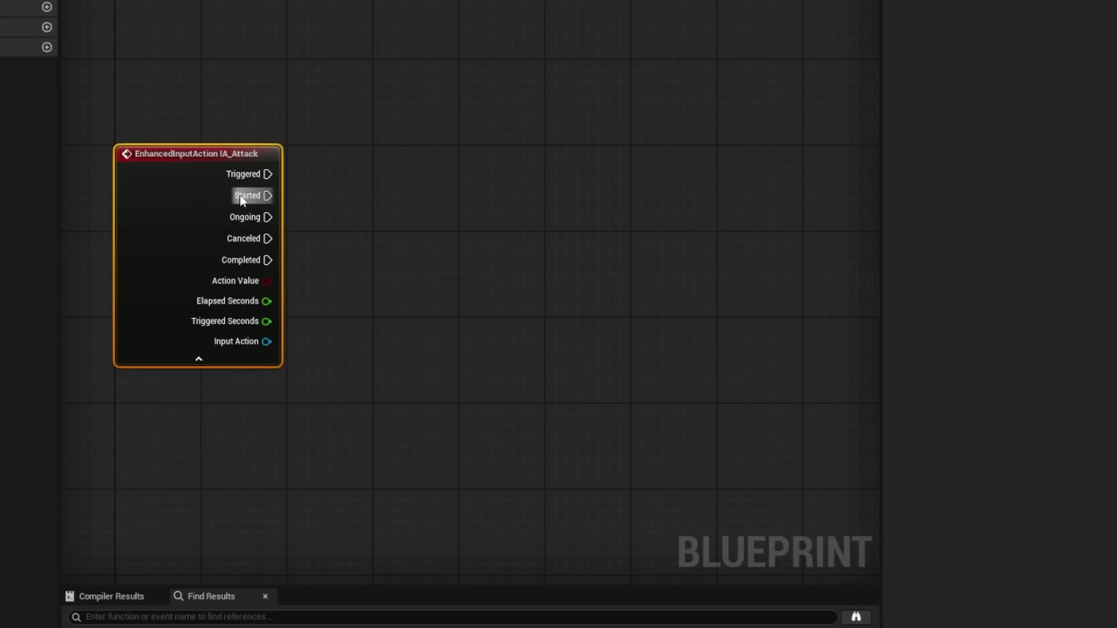
Add an Evaluate Chooser node run from the IA_Attack event's Started output, using CHT_Attacks as its chooser
left_click_drag(268, 196, 451, 195)
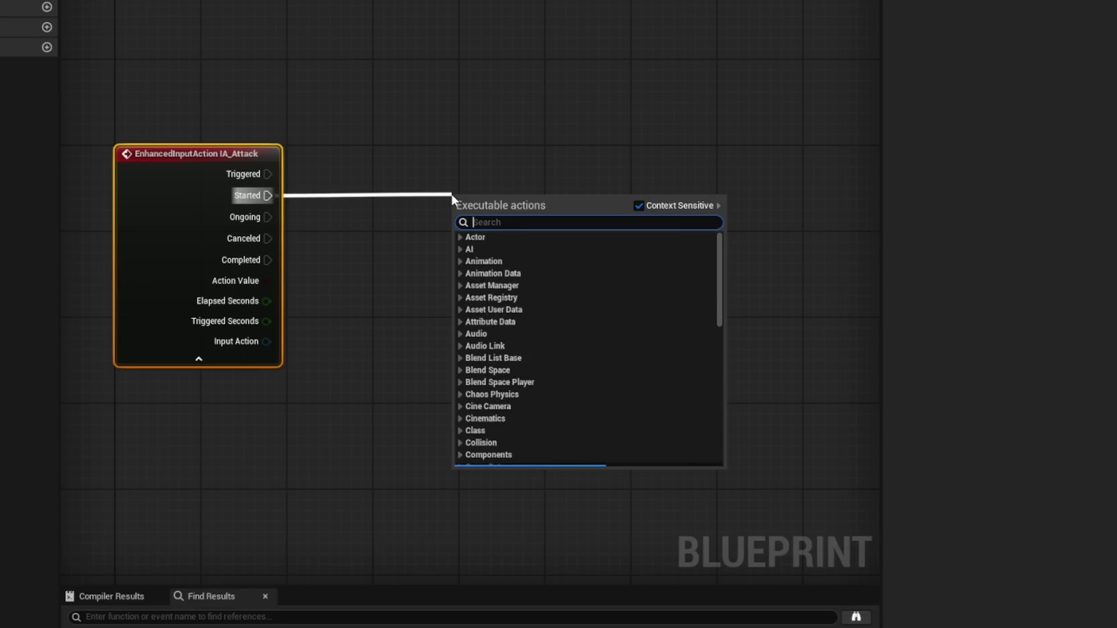
type("choo")
left_click(517, 254)
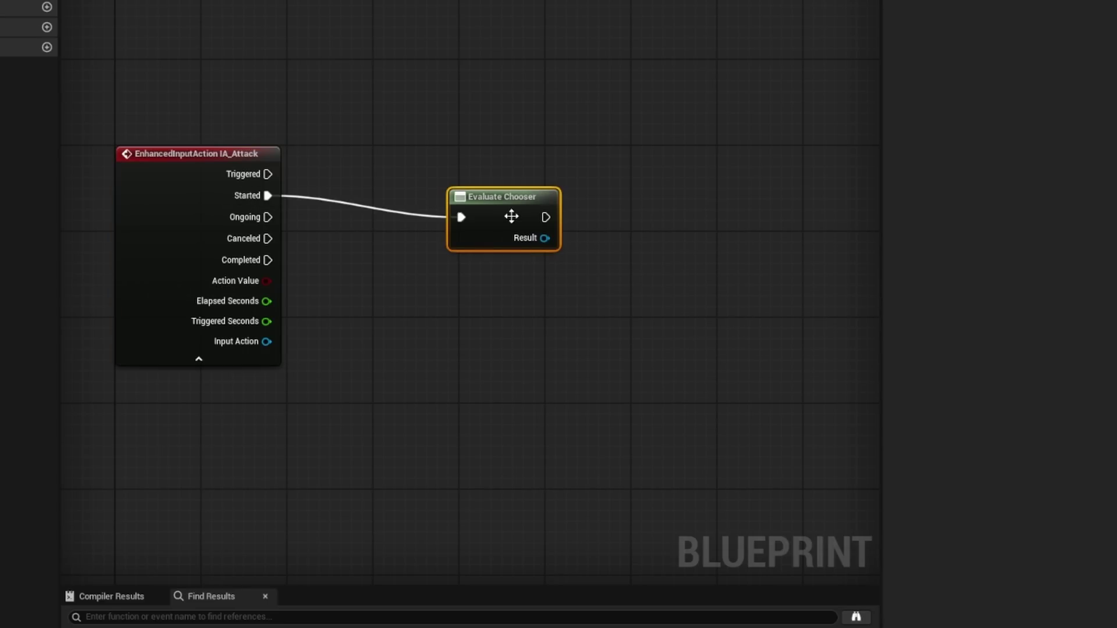
left_click_drag(511, 214, 511, 193)
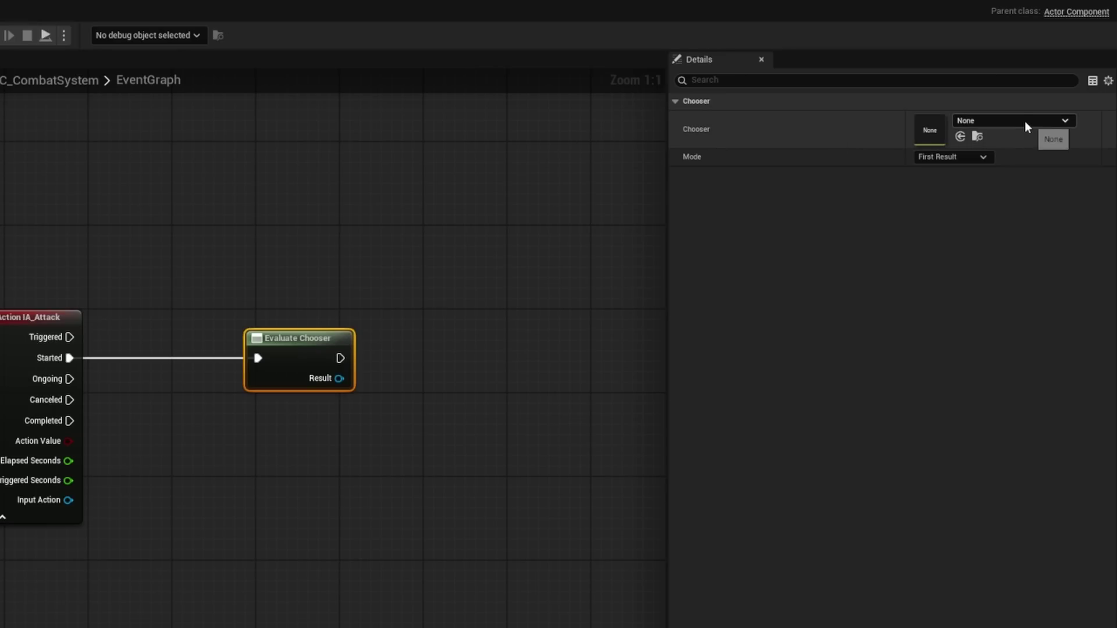
left_click(1025, 121)
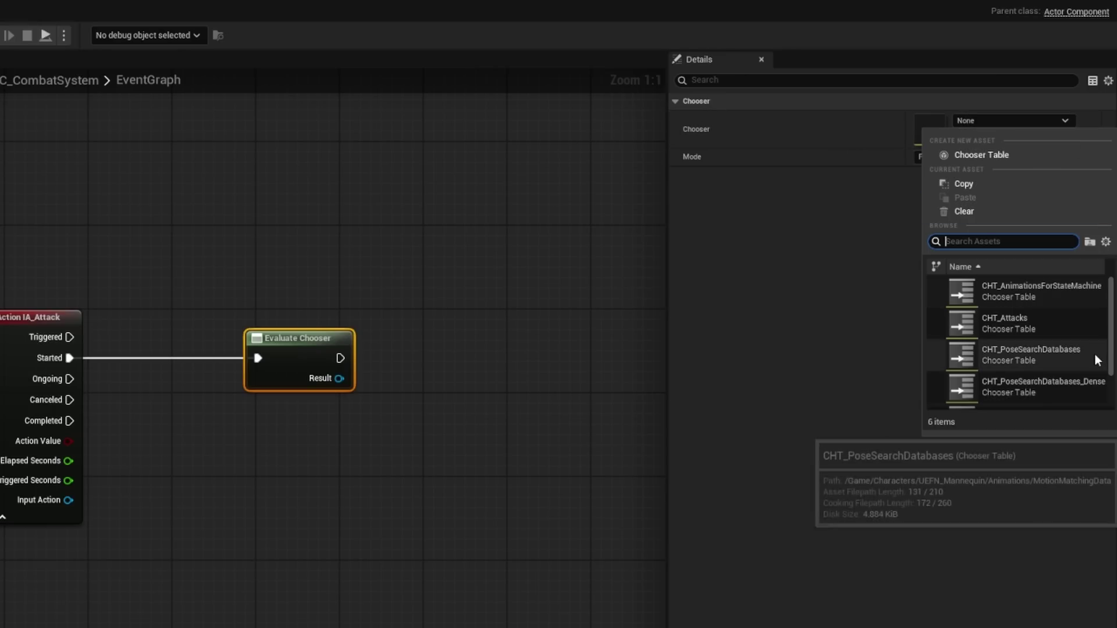
left_click(1025, 325)
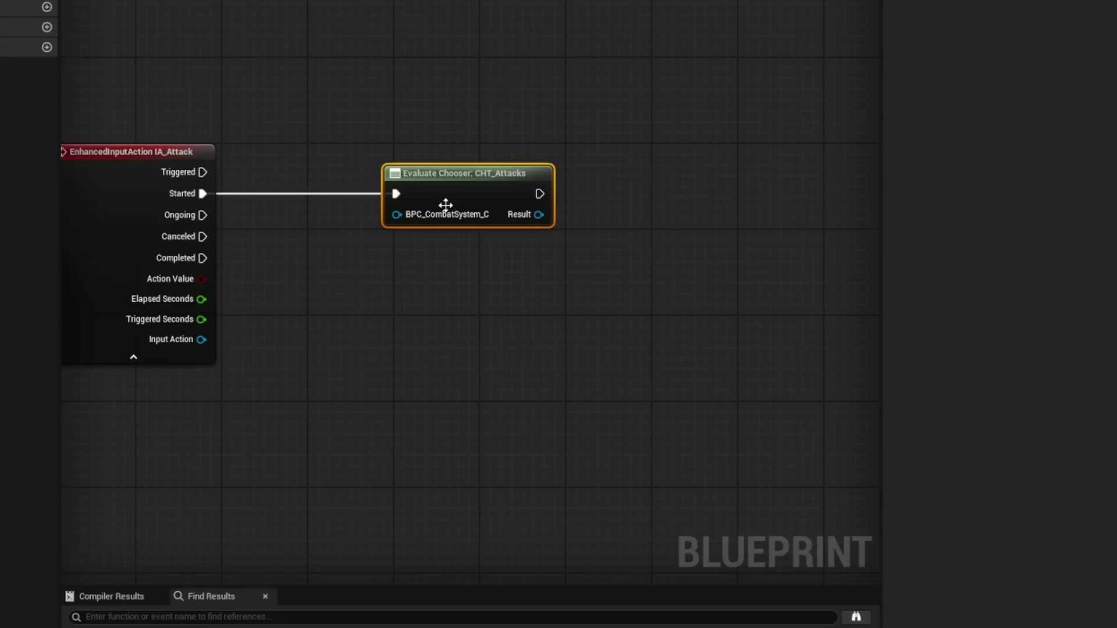
left_click_drag(314, 362, 329, 395)
Connect a Self reference to the BPC_CombatSystem_C input of the Evaluate Chooser node
left_click_drag(469, 232, 459, 291)
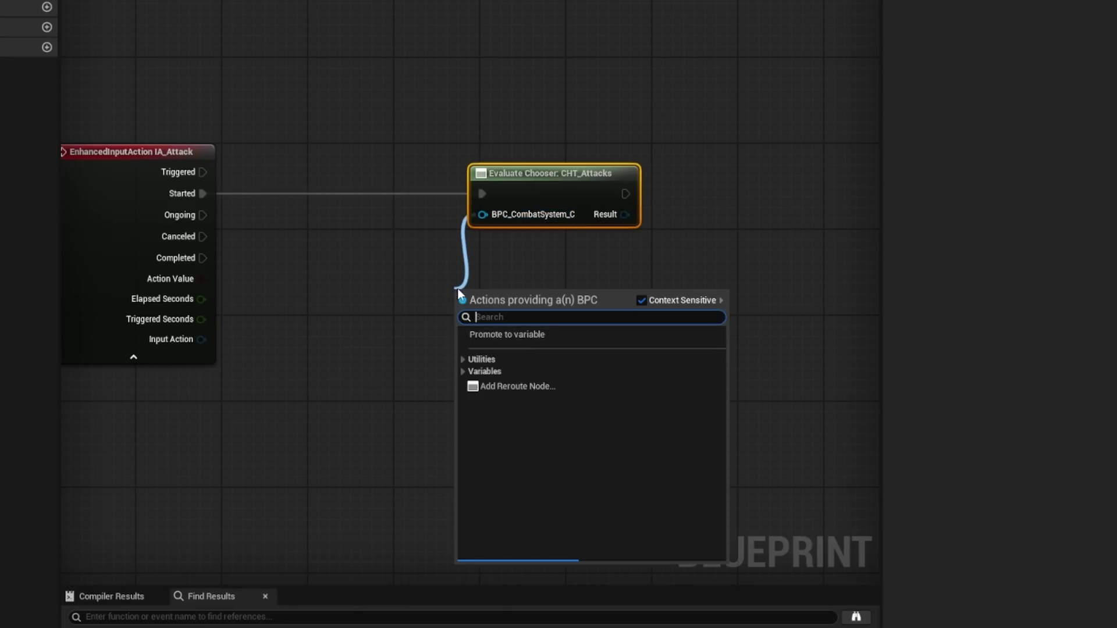
type("self")
key("Return")
Add a Play Montage node fed by the chooser's Result, and connect its execution input to the Evaluate Chooser node
left_click_drag(365, 206, 564, 210)
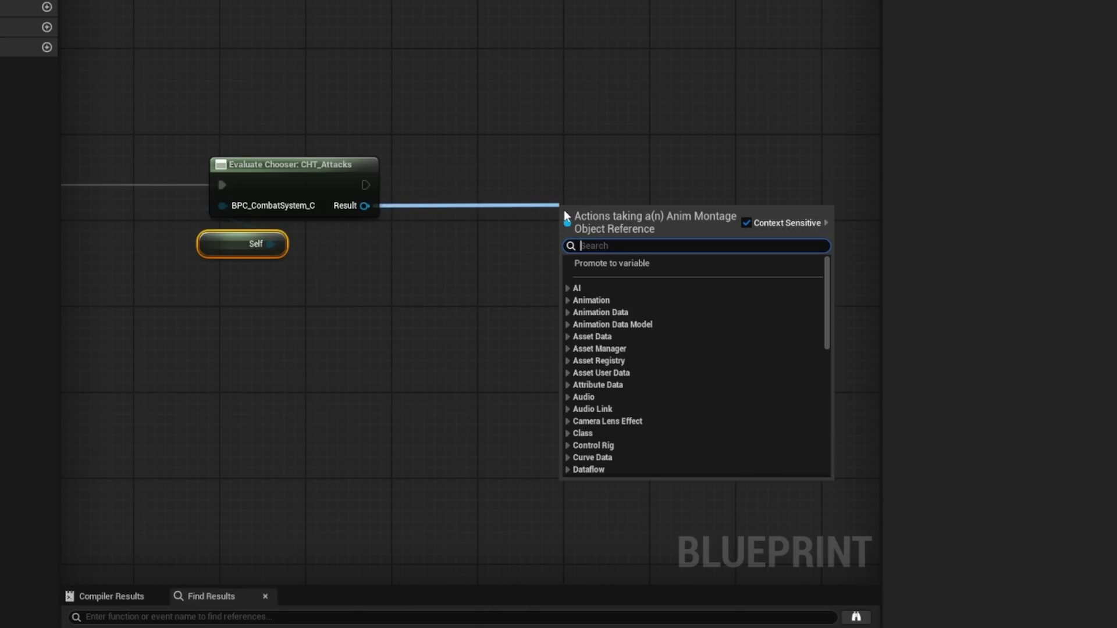
type("pl")
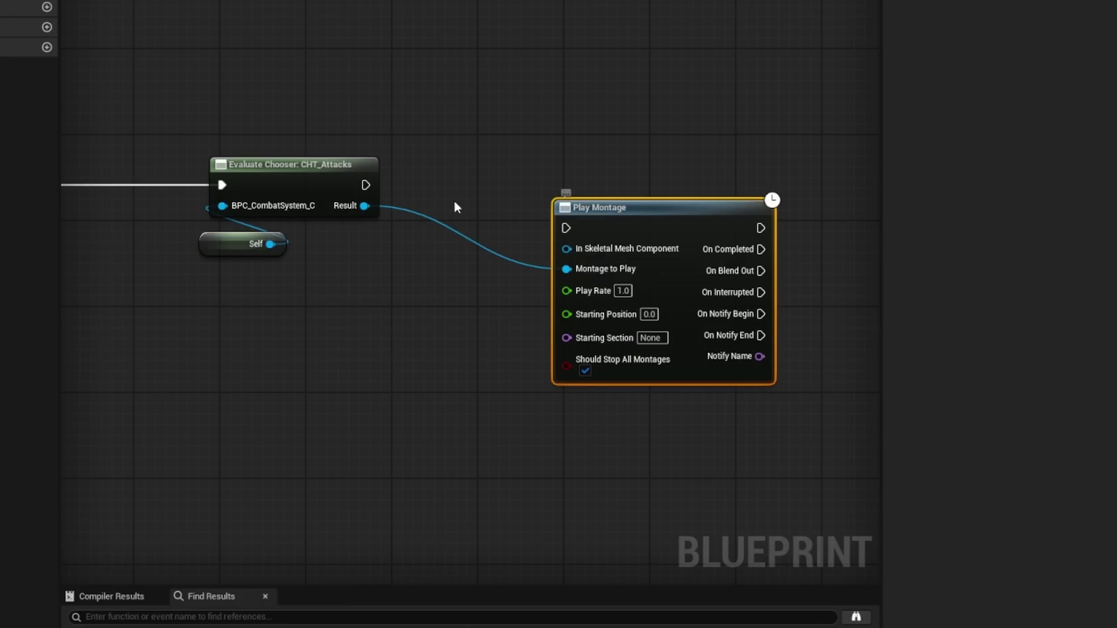
left_click_drag(366, 185, 564, 227)
left_click_drag(628, 225, 705, 182)
Add a Get Owner node below the chooser and feed its return value into a Get Component by Class node
right_click(286, 312)
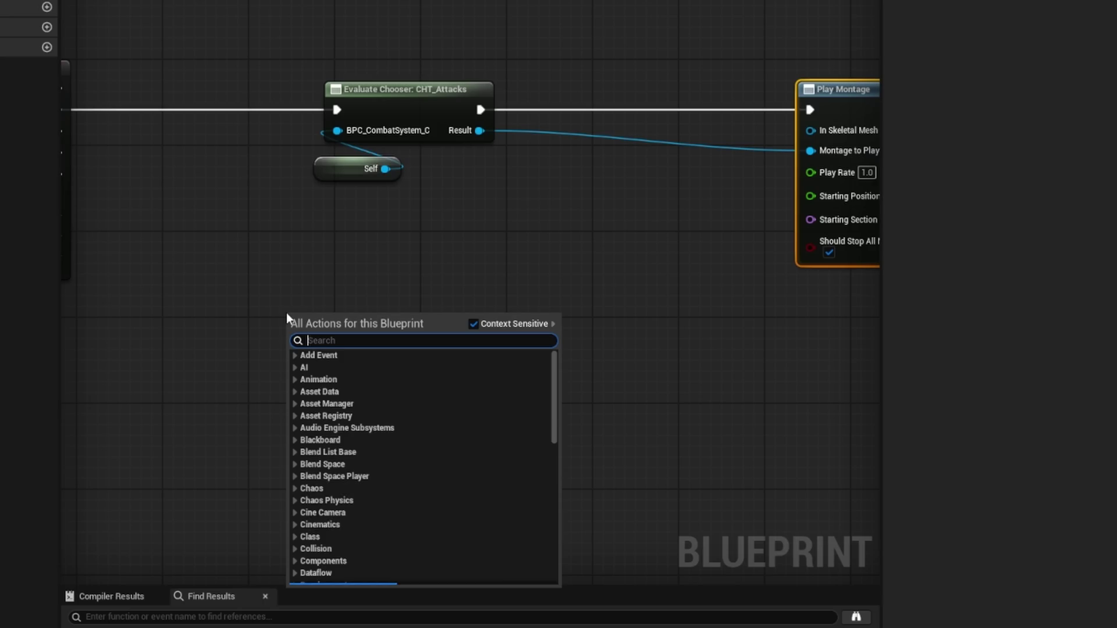
type("get owner")
key("Return")
left_click_drag(429, 345, 491, 347)
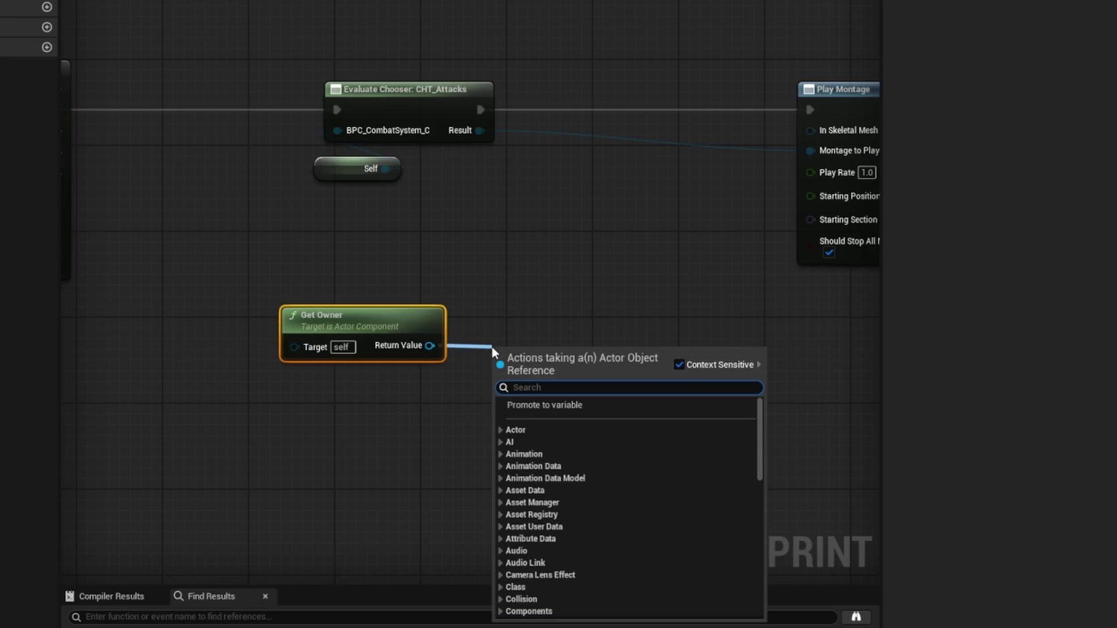
type("get com")
left_click(564, 417)
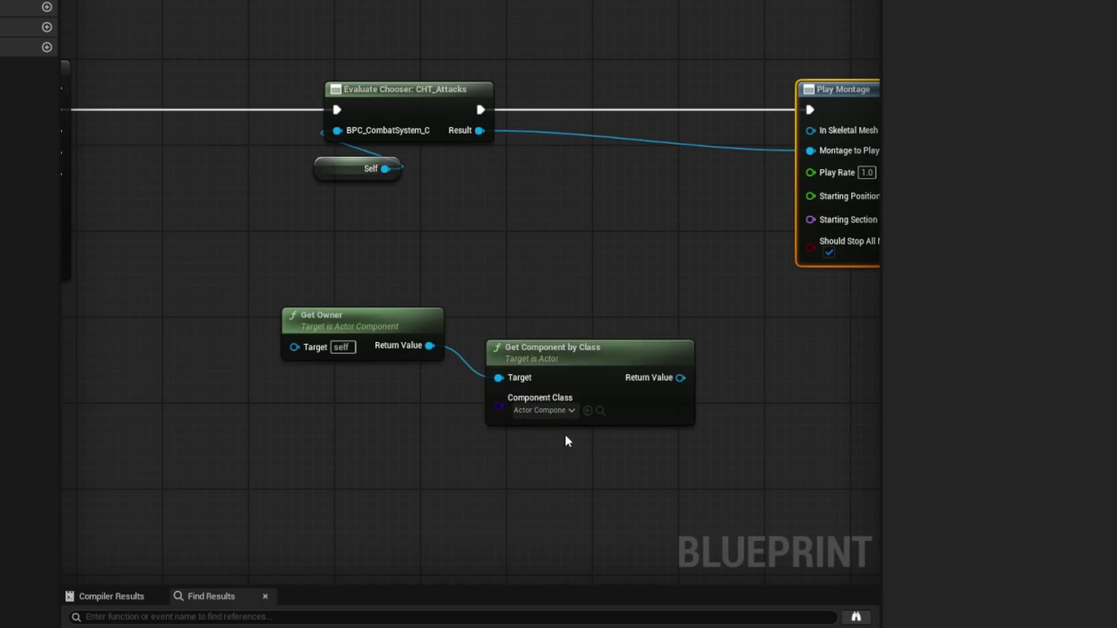
Set the component class to Skeletal Mesh Component and connect its return value to Play Montage's In Skeletal Mesh Component input
left_click(469, 411)
type("ske")
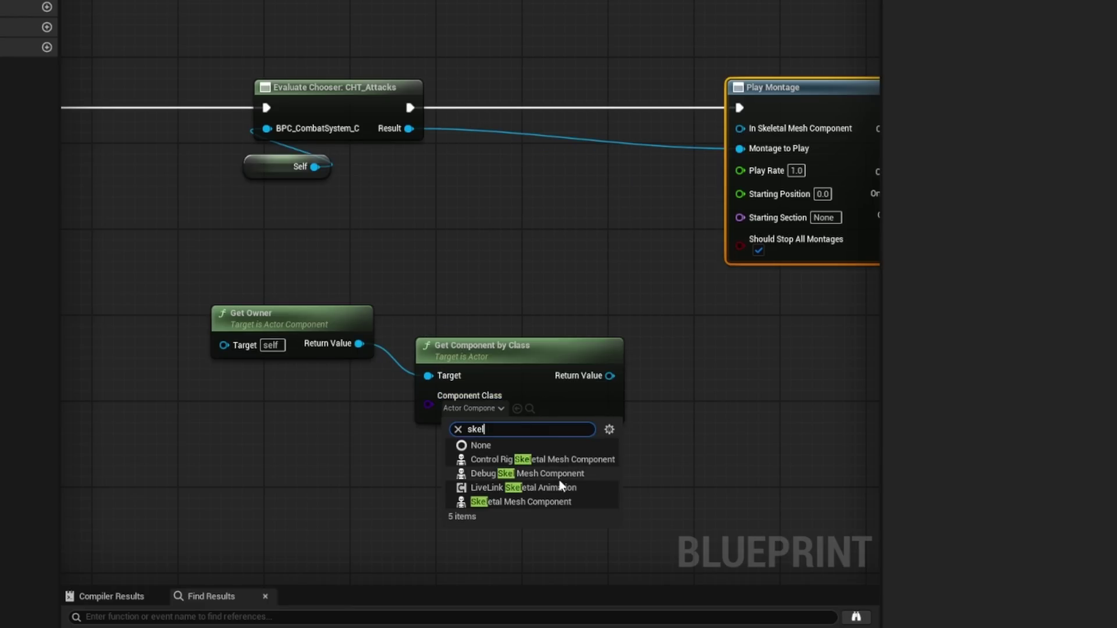
left_click(541, 502)
right_click_drag(632, 444, 556, 449)
left_click_drag(534, 381, 673, 132)
left_click_drag(426, 378, 423, 346)
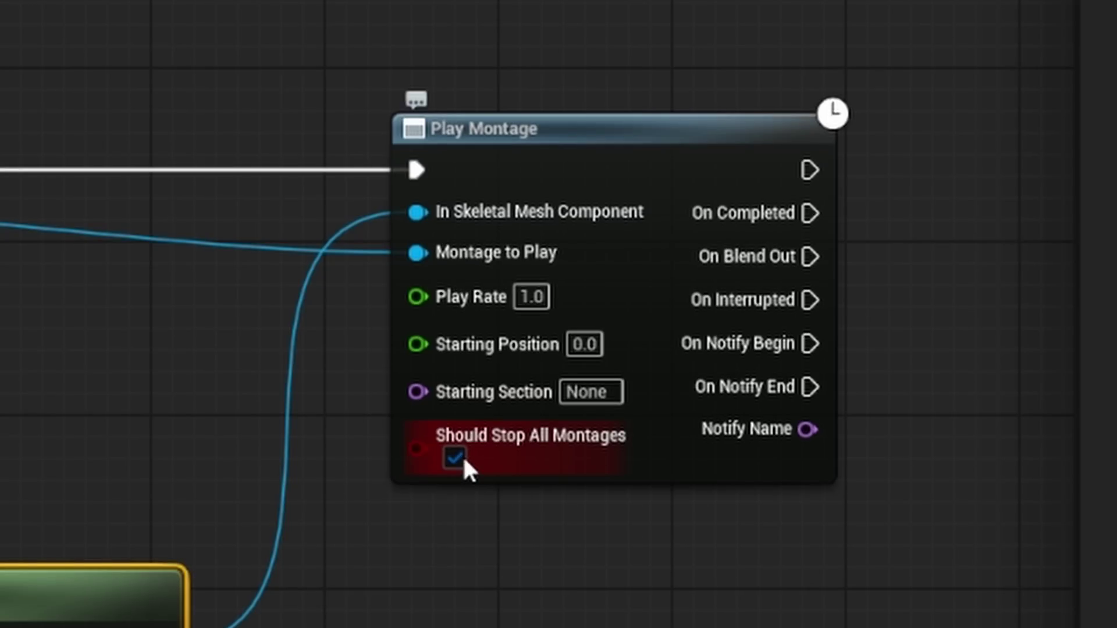
left_click(462, 459)
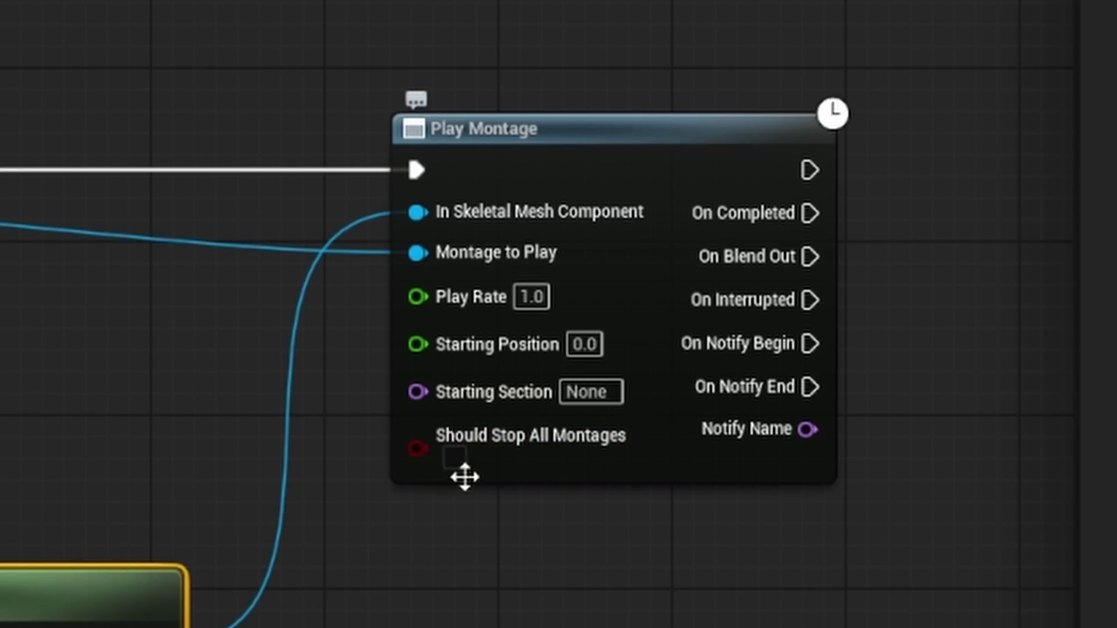
left_click(462, 459)
right_click_drag(393, 546, 359, 553)
left_click_drag(323, 537, 540, 447)
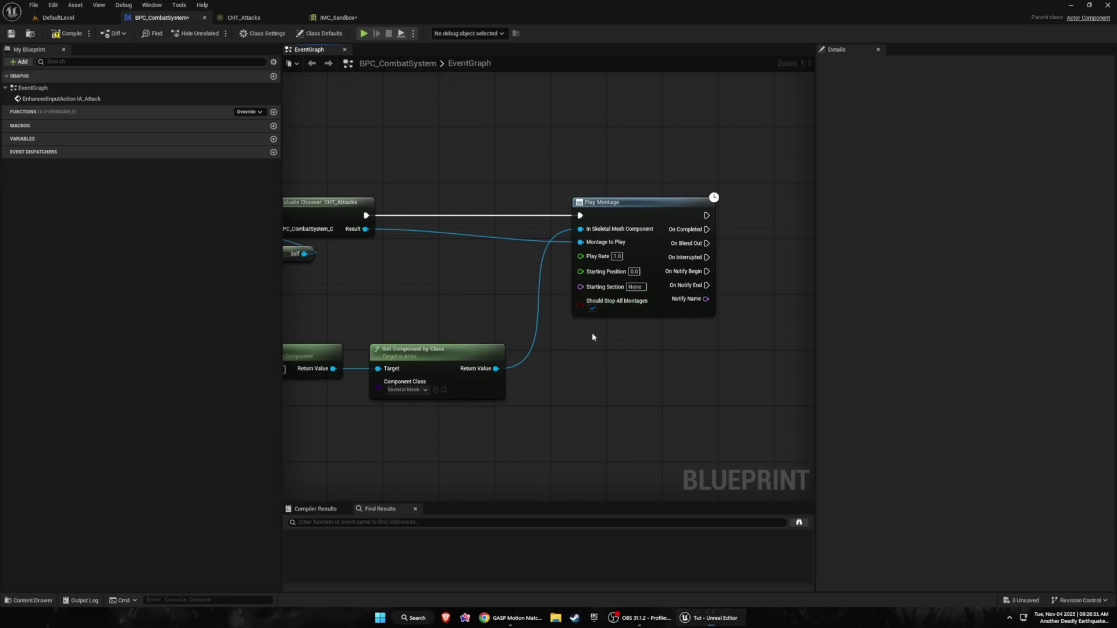
Move the chooser, montage and component nodes farther from the IA_Attack event to make room between them
right_click_drag(592, 334, 577, 331)
scroll(574, 337, "down", 4)
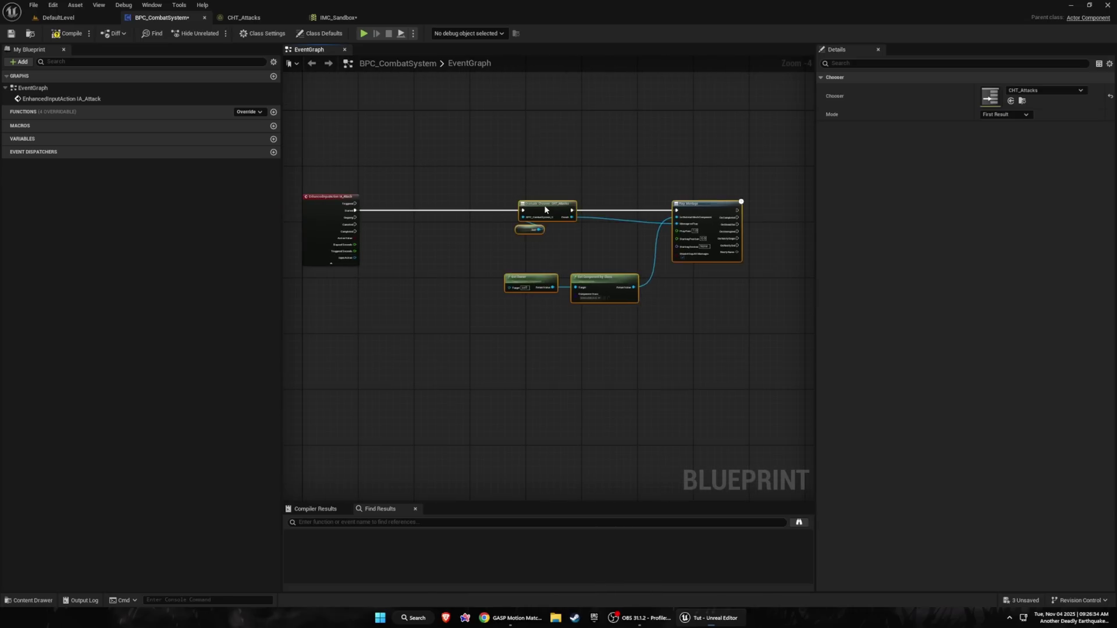
left_click_drag(543, 205, 602, 206)
right_click_drag(448, 241, 520, 247)
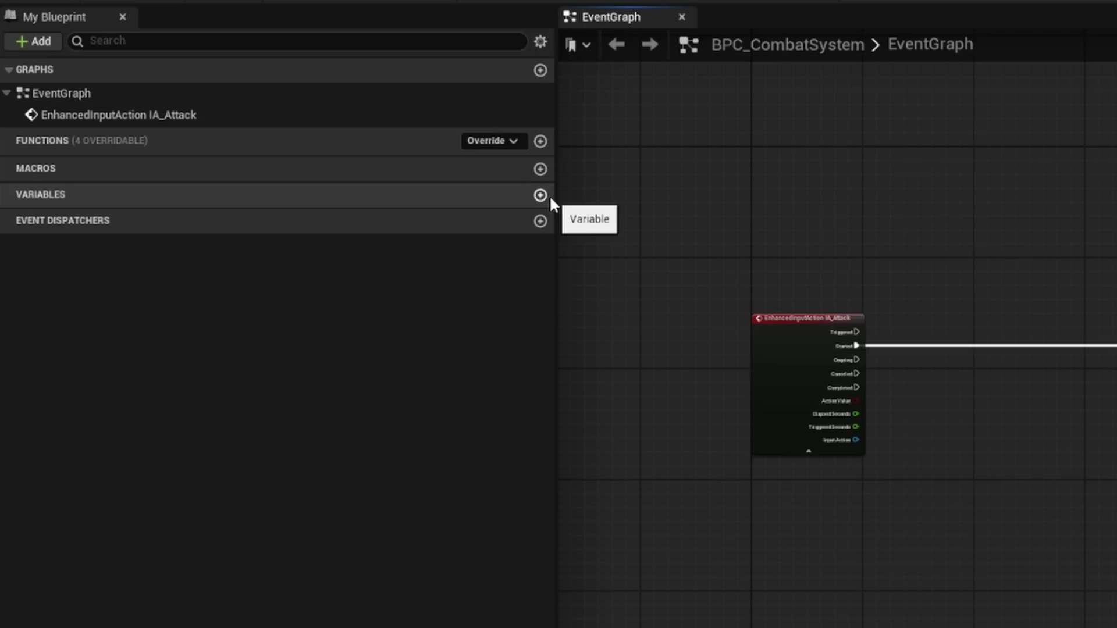
Create two Boolean variables named CanAttack? and isAttacking? in the component
left_click(273, 138)
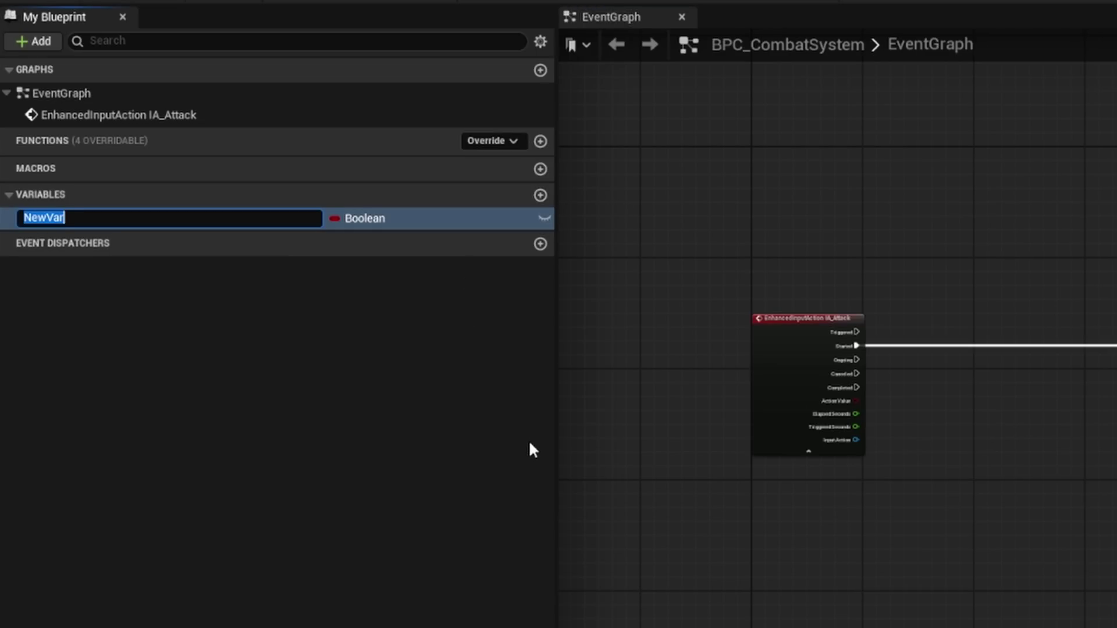
type("CanAttack")
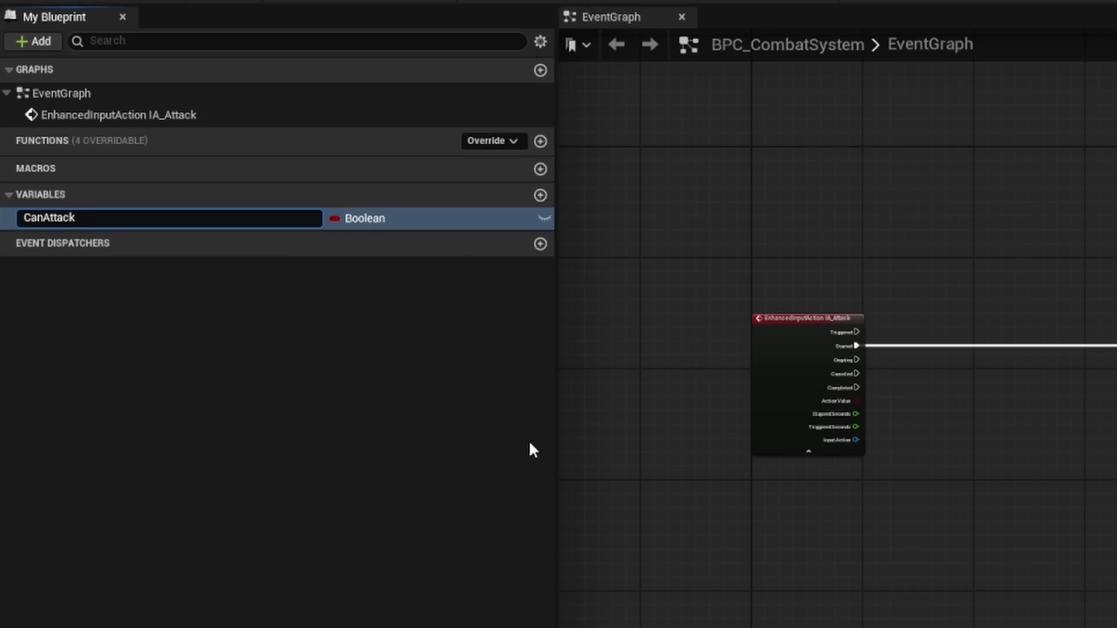
type("?")
key("Return")
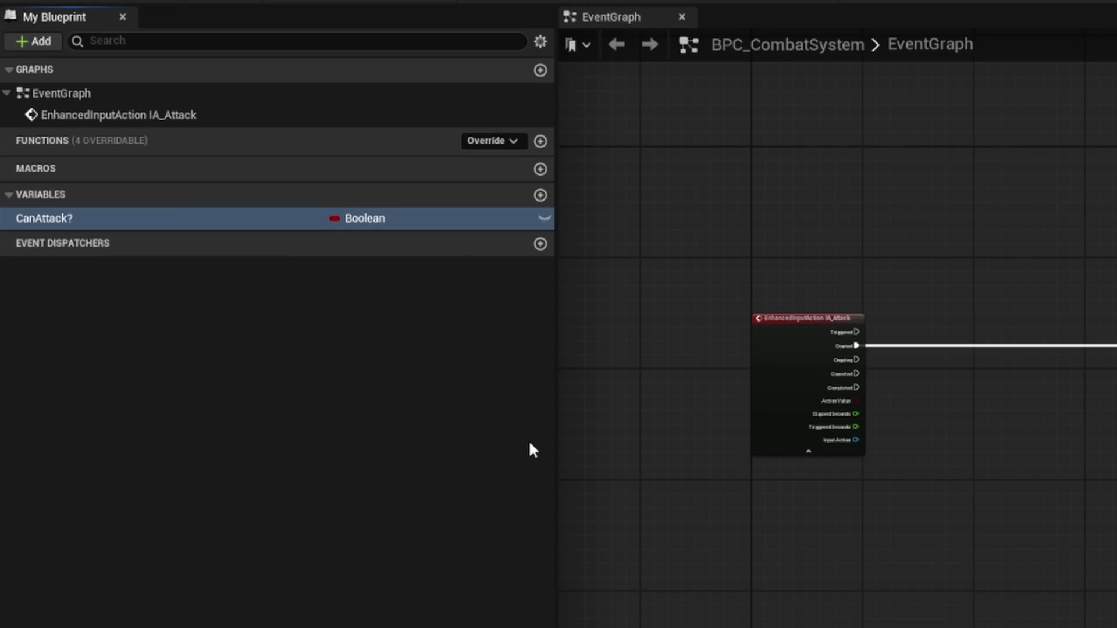
left_click(541, 196)
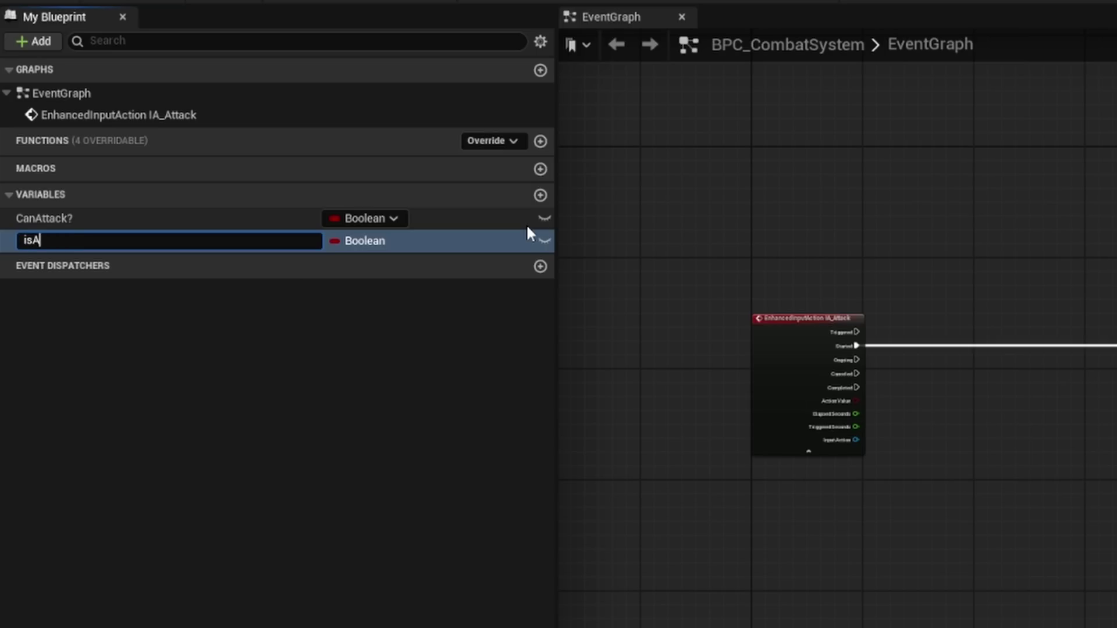
type("isAttacking?")
key("Return")
Create a variable named ComboCount and set its type to Float
left_click(540, 195)
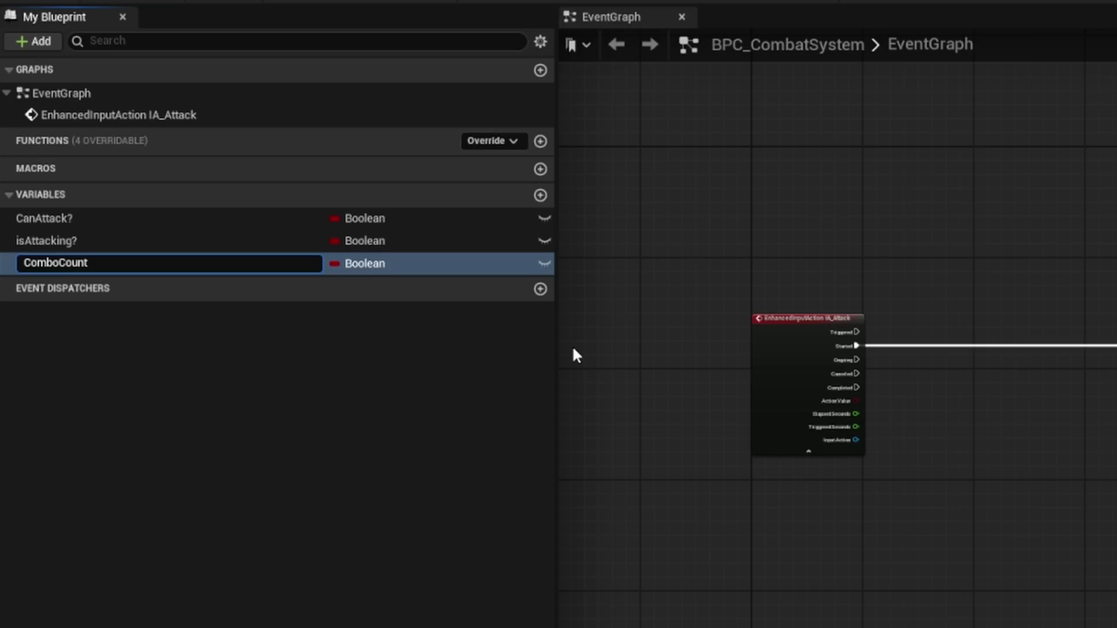
key("Return")
left_click(358, 263)
left_click(438, 381)
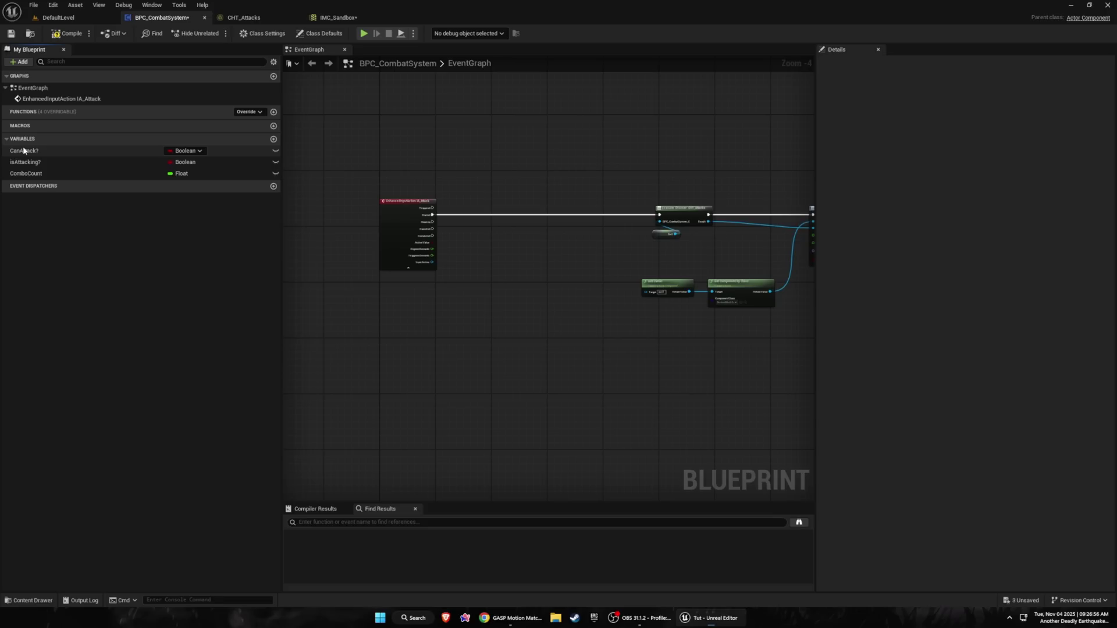
Set the default value of the CanAttack? variable to true
left_click(117, 218)
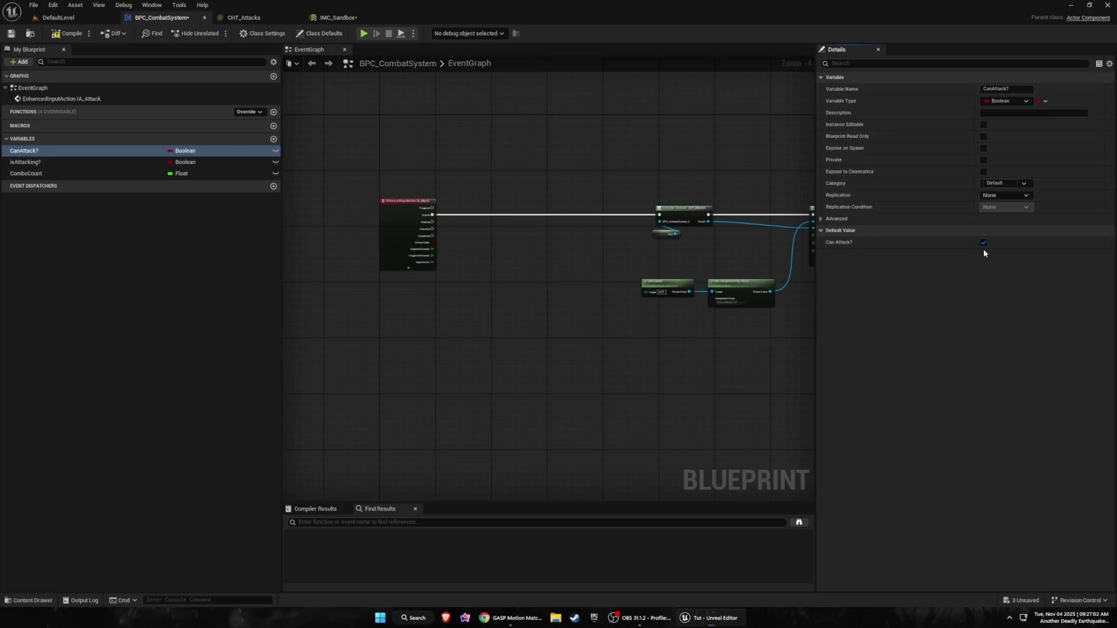
left_click(890, 328)
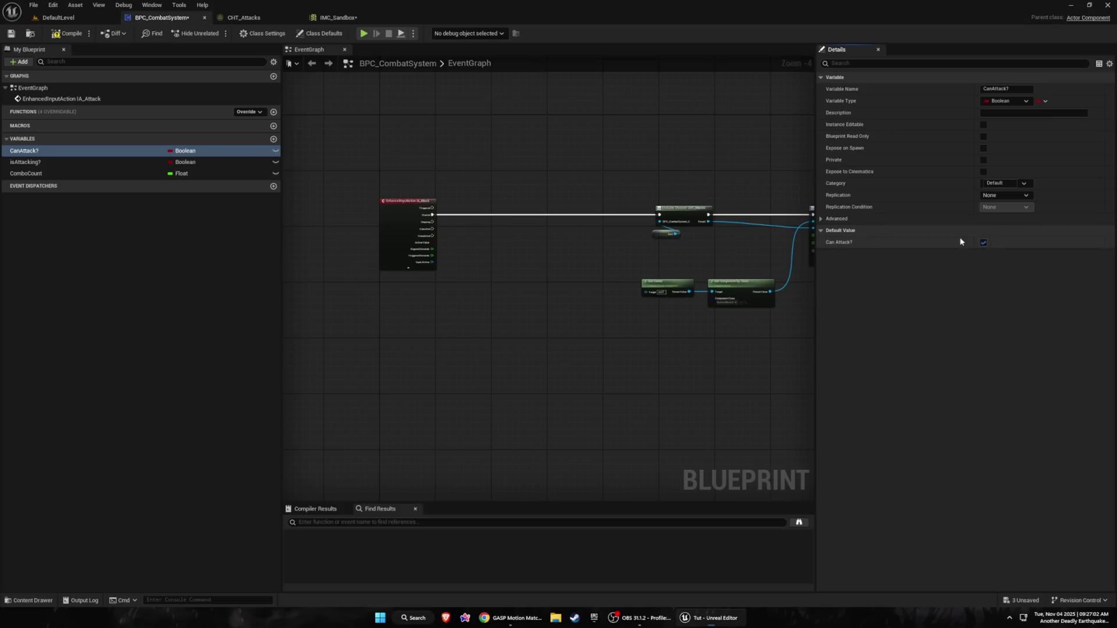
Add a Branch conditioned on the CanAttack? variable and run the IA_Attack event's Started output into it
left_click(80, 162)
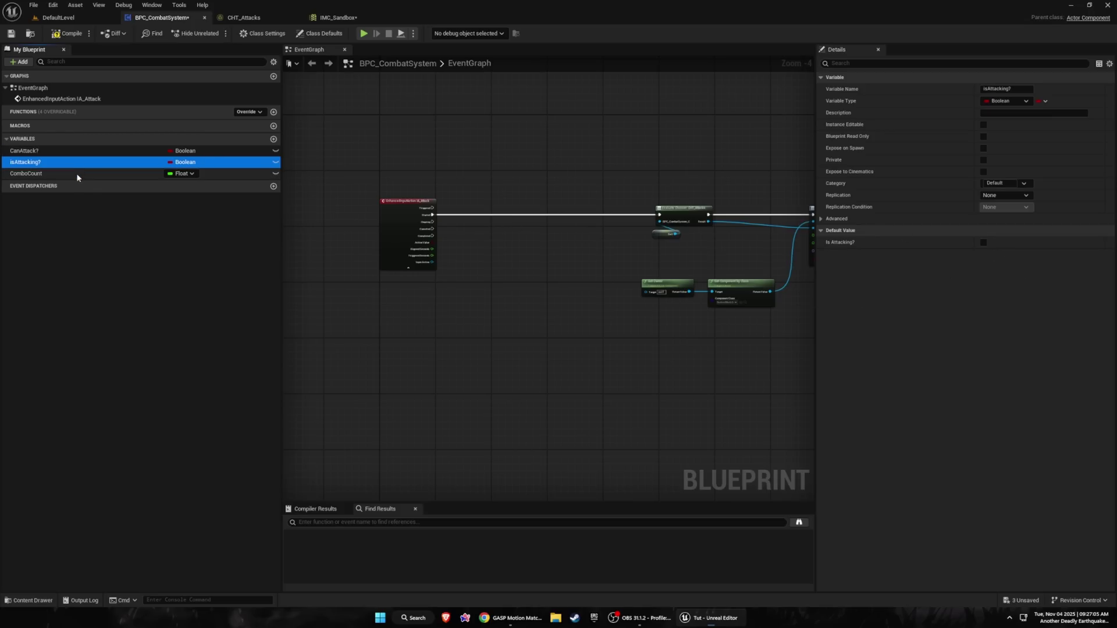
left_click(77, 173)
left_click_drag(116, 151, 492, 231)
left_click(461, 256)
left_click_drag(487, 236, 489, 233)
type("br")
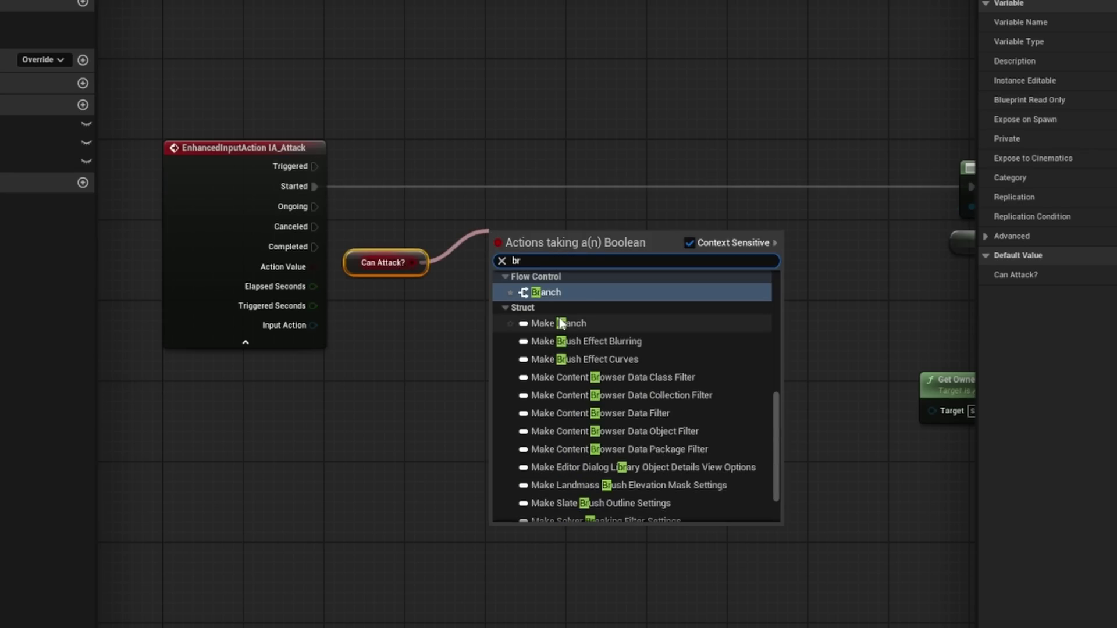
left_click(549, 291)
left_click_drag(545, 267, 524, 180)
left_click_drag(315, 186, 476, 186)
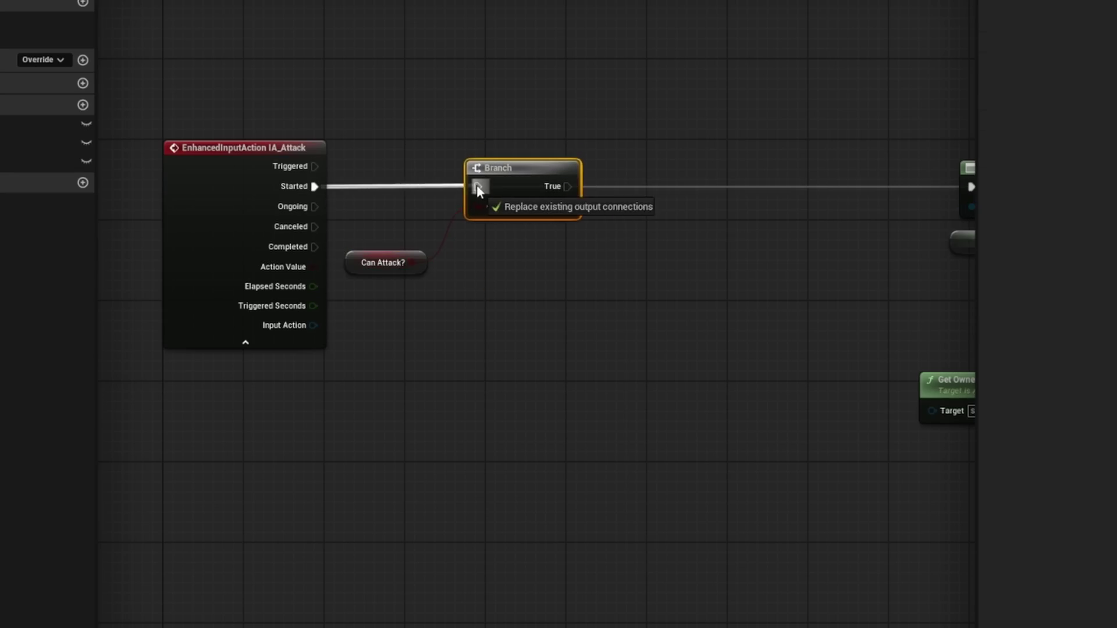
Add a Set CanAttack? node with the value false on the Branch's True output
right_click_drag(543, 216, 427, 218)
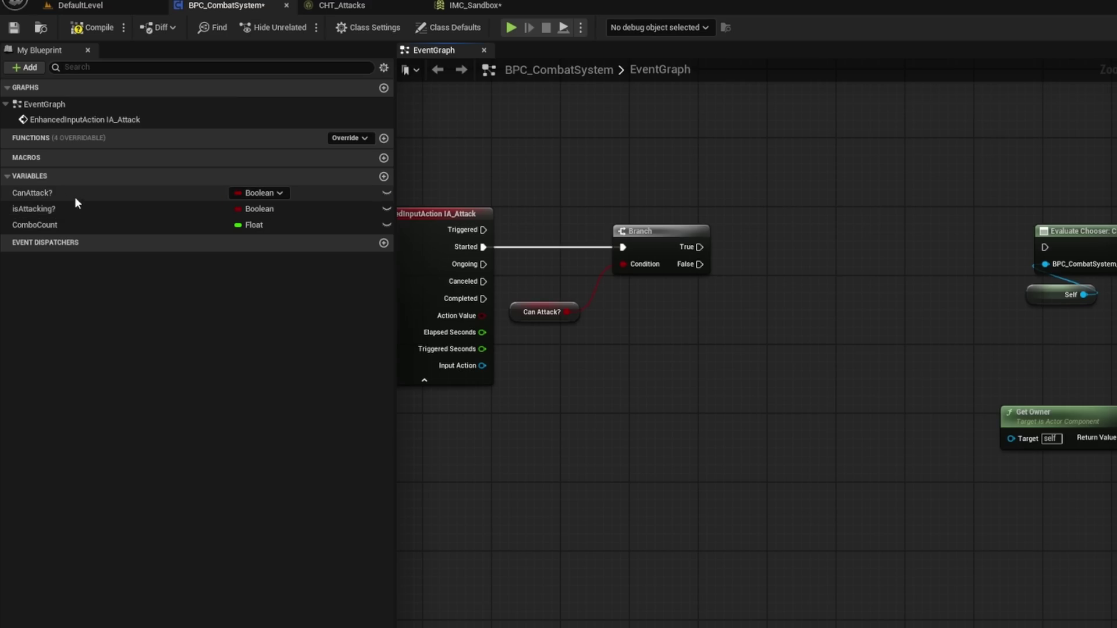
left_click_drag(52, 192, 751, 250)
left_click(756, 284)
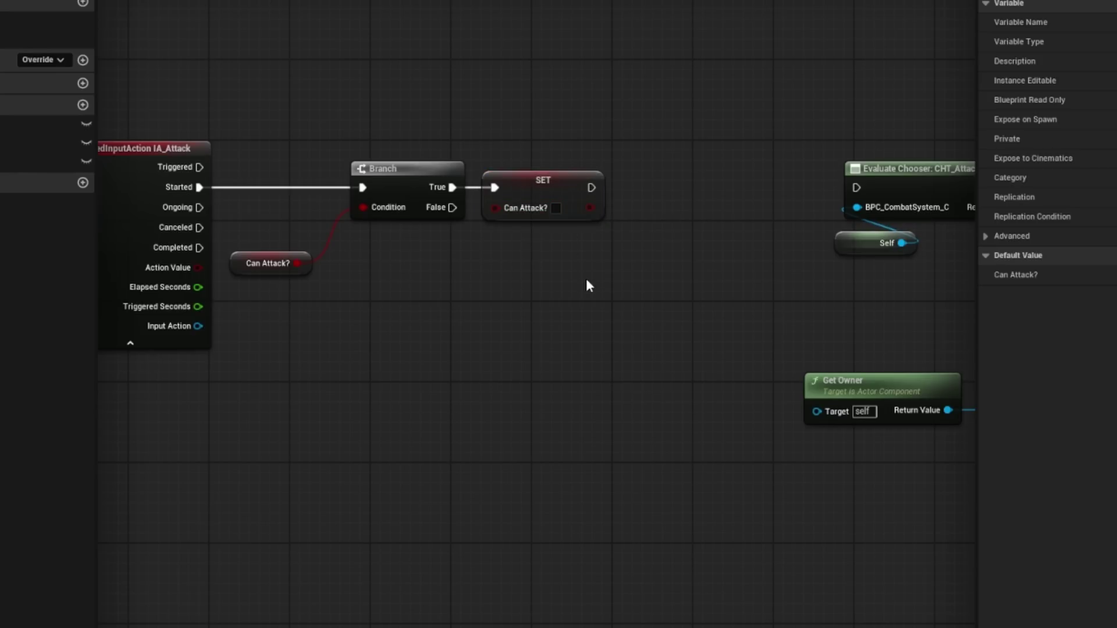
Add a Set isAttacking? node with the value true after Set CanAttack? and connect it to the Evaluate Chooser node
right_click_drag(585, 278, 492, 297)
left_click_drag(47, 143, 562, 205)
left_click(606, 245)
left_click(626, 227)
left_click_drag(665, 205, 764, 206)
scroll(619, 297, "down", 3)
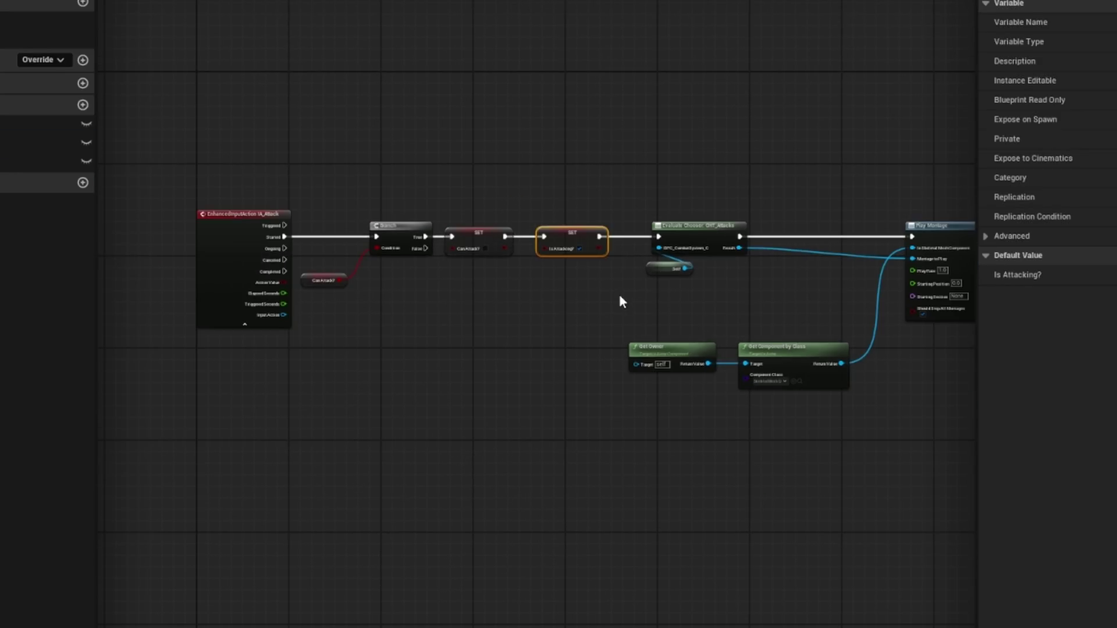
scroll(435, 275, "down", 1)
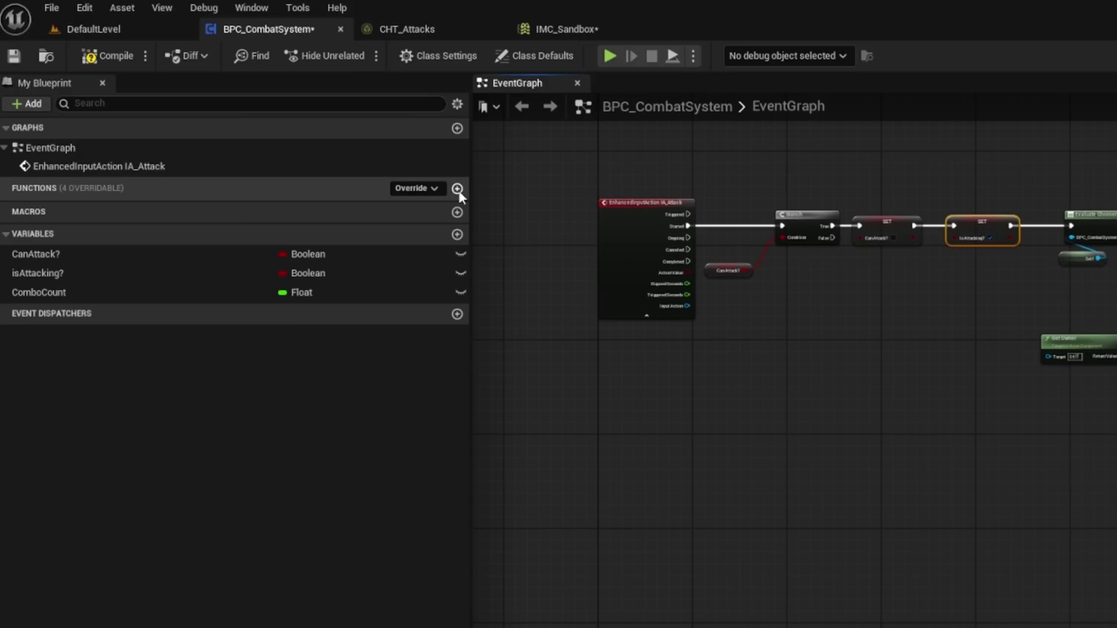
Create a new function named AddCombo in the combat component
left_click(457, 189)
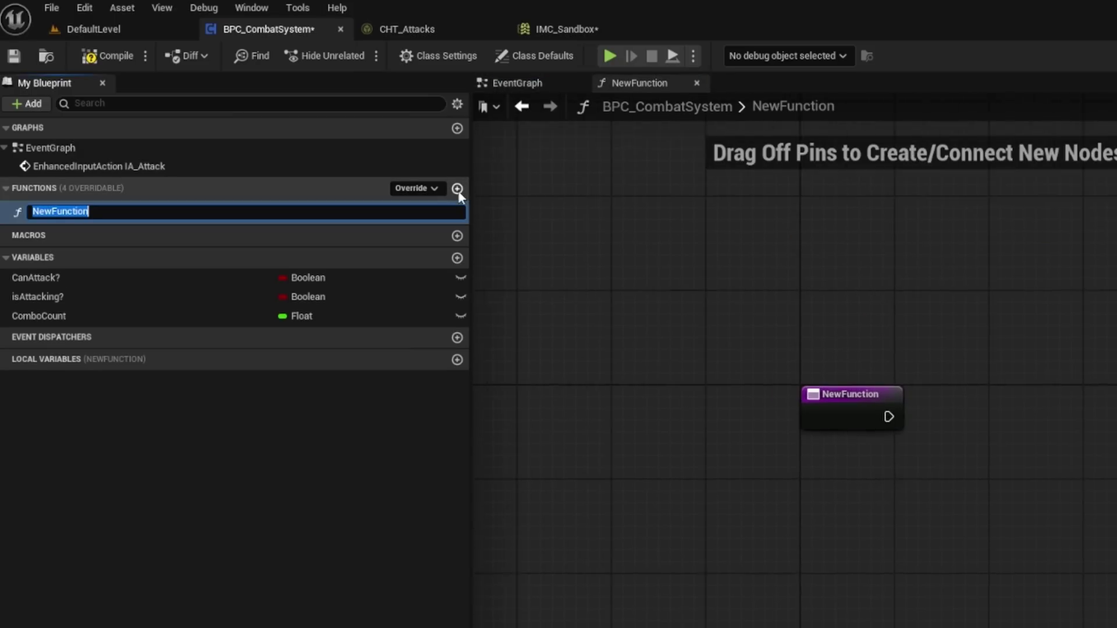
type("aDdCombo")
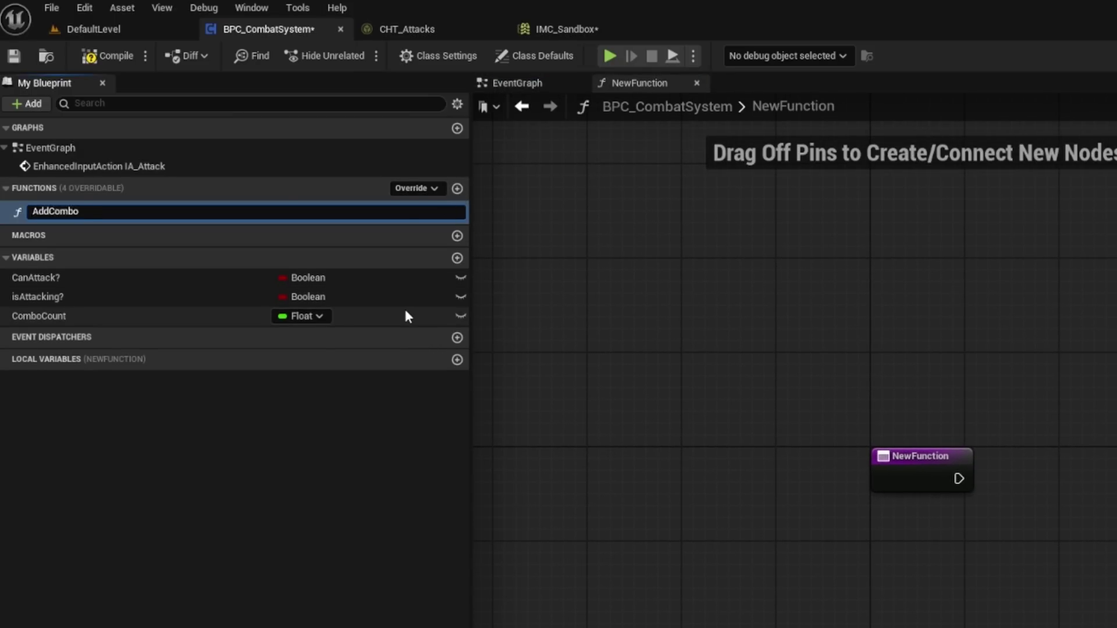
key("Return")
In AddCombo, add a ComboCount getter and increment it with an Increment Float (++) node run from the function entry
left_click_drag(406, 311, 631, 437)
left_click(682, 468)
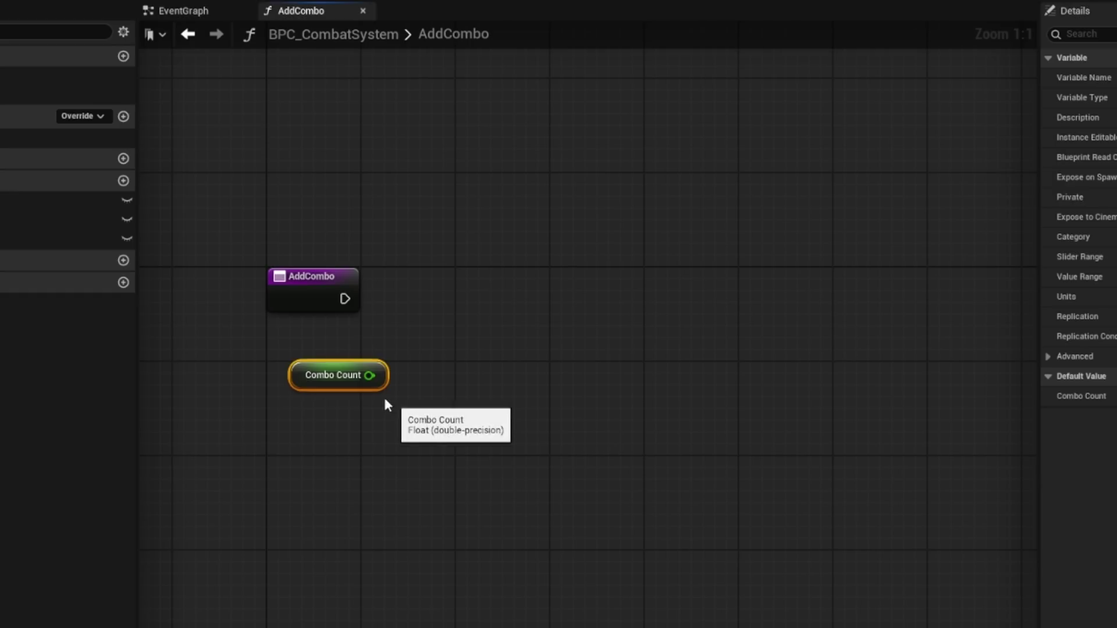
left_click_drag(704, 448, 806, 439)
type("++")
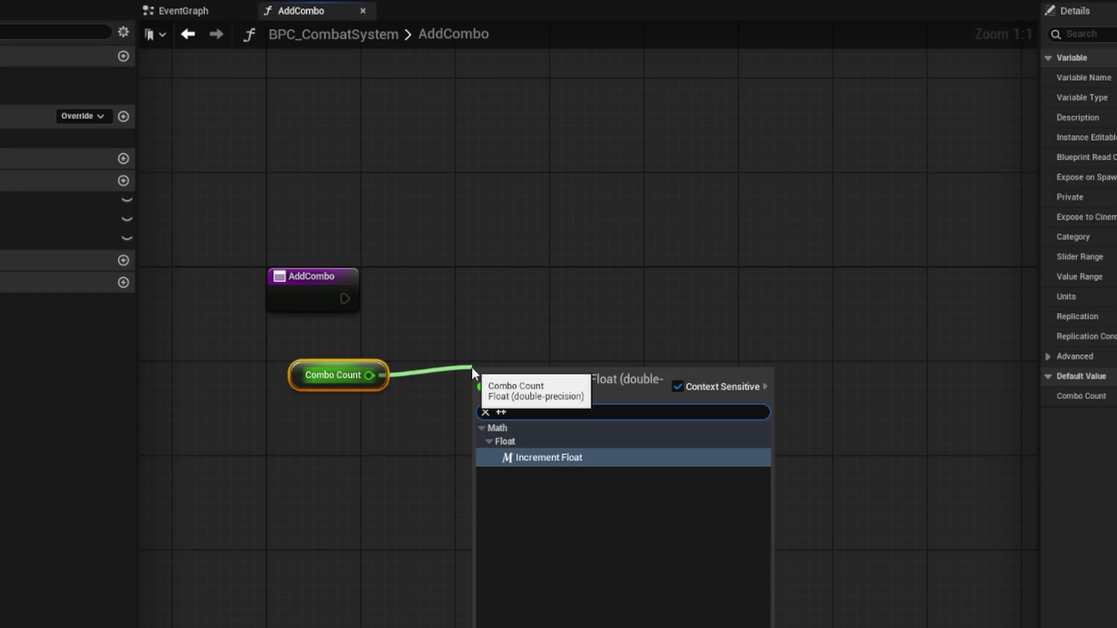
key("Return")
left_click(323, 374)
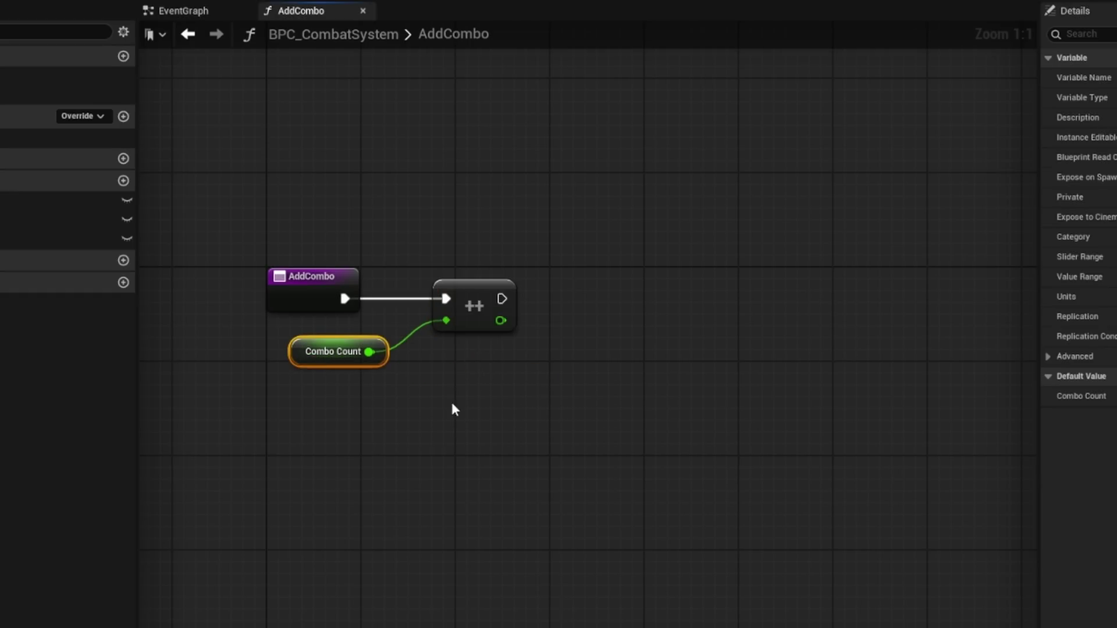
Add a Set CanAttack? node with the value true after the increment node in AddCombo
right_click_drag(285, 300, 162, 317)
left_click_drag(0, 199, 400, 277)
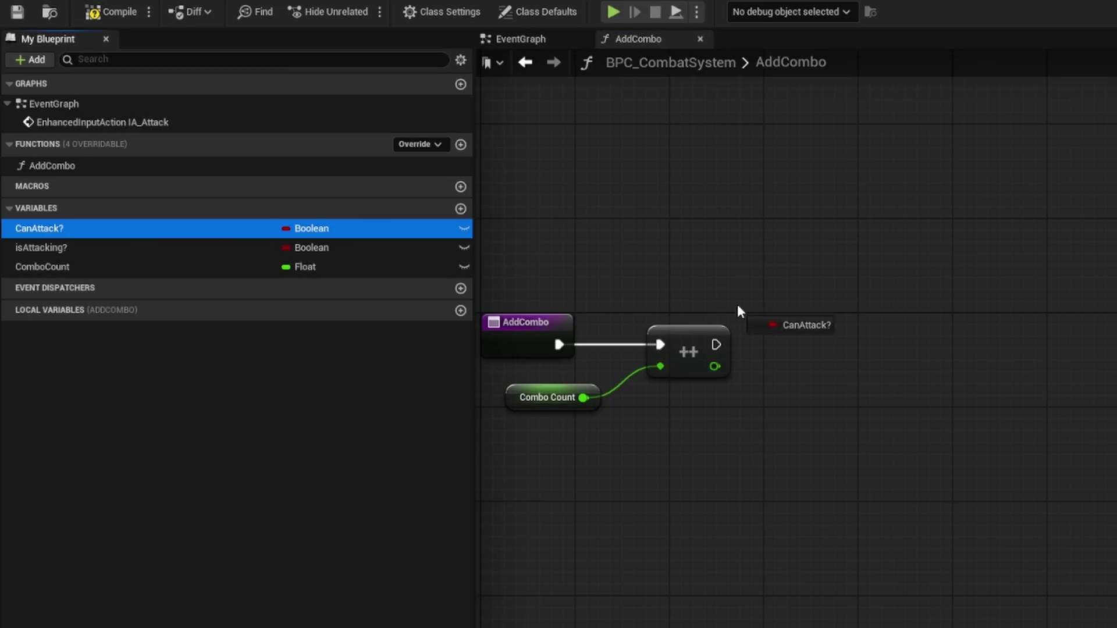
left_click_drag(738, 312, 775, 349)
left_click(810, 396)
left_click(847, 369)
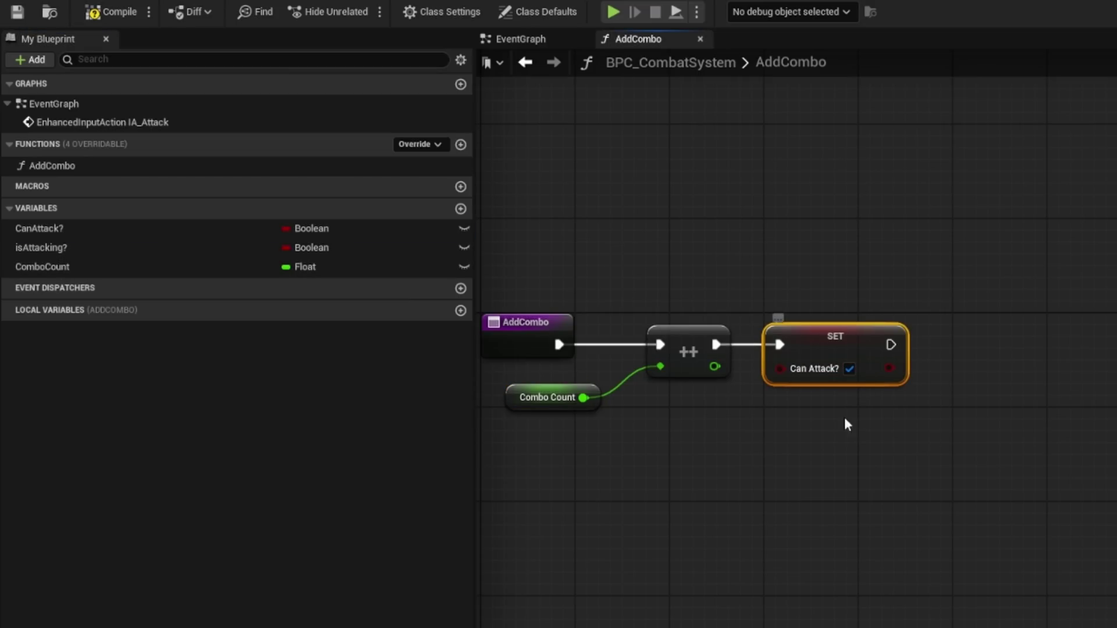
Finish AddCombo with a Set isAttacking? node with the value false, connected after Set CanAttack?
left_click_drag(169, 249, 951, 342)
left_click(991, 381)
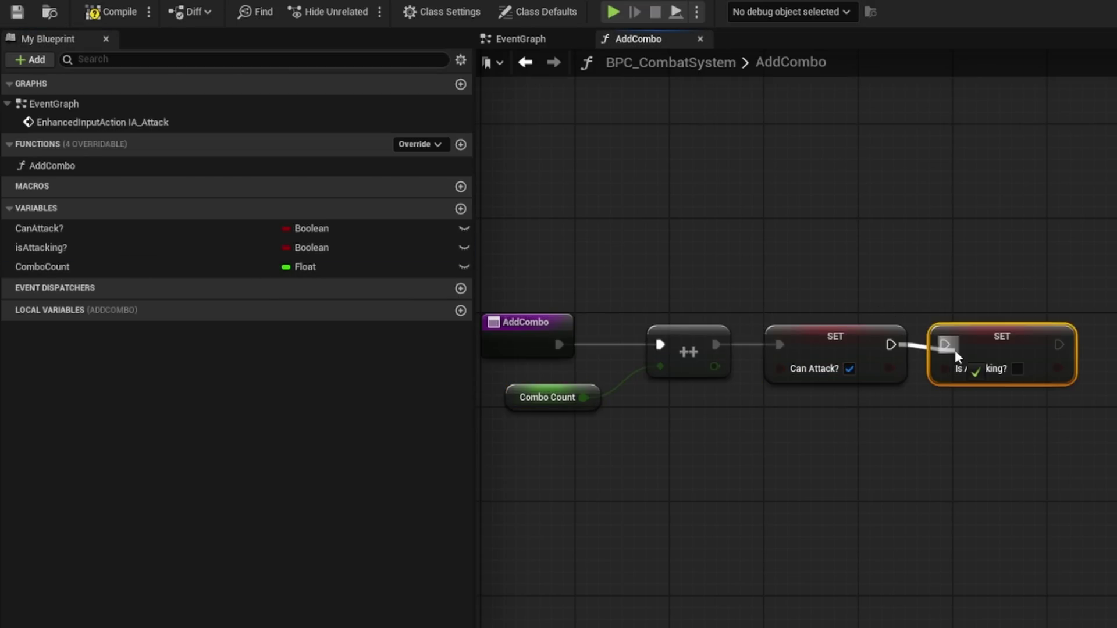
right_click_drag(952, 406, 993, 385)
scroll(993, 385, "down", 1)
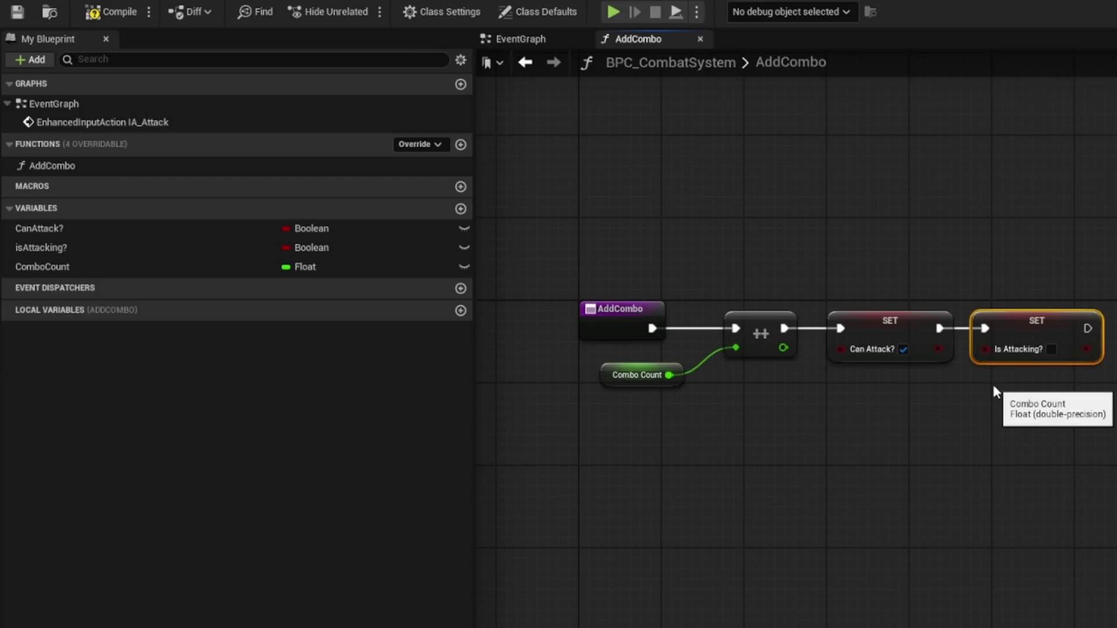
Create a second function named ResetCombo in the combat component
left_click(460, 145)
type("R")
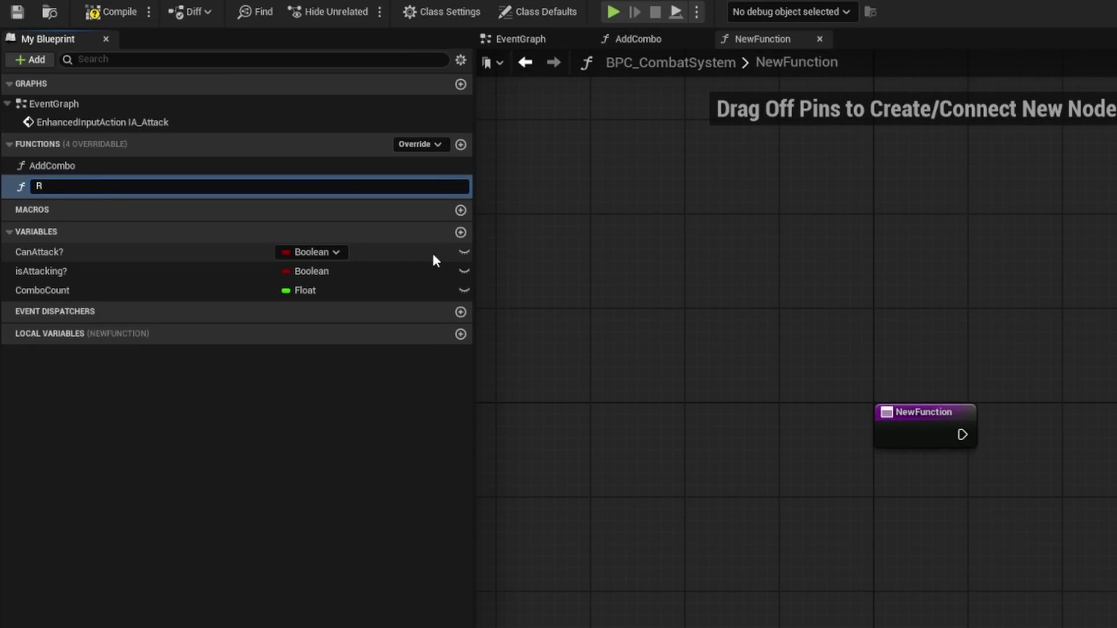
type("esetCombo")
key("Return")
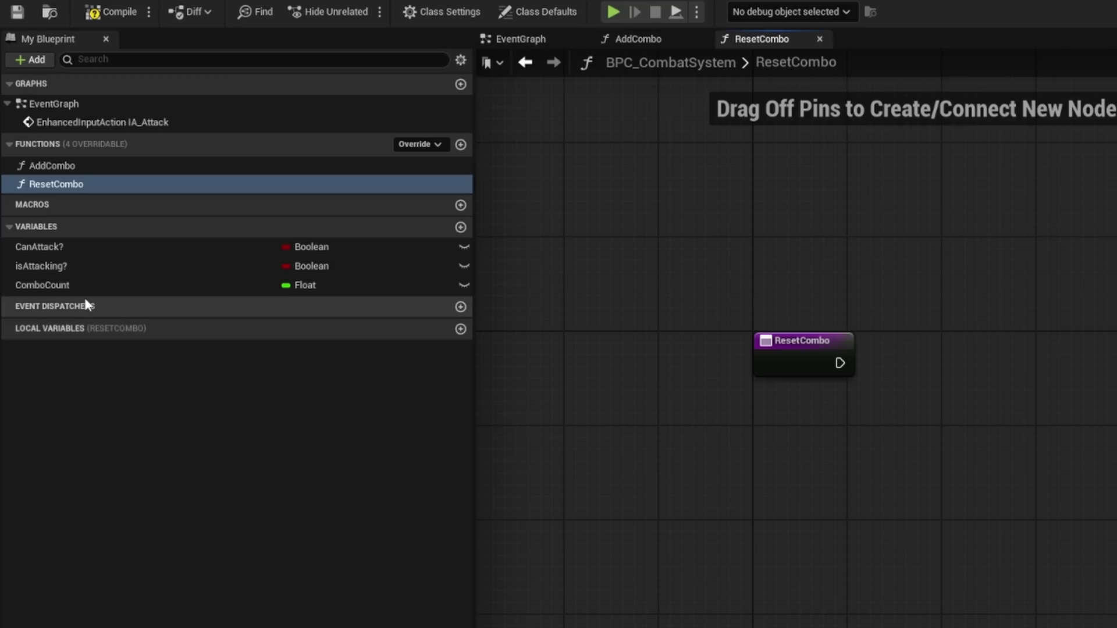
In ResetCombo, set ComboCount to 0.0 from the function entry, followed by setting CanAttack? to true
left_click_drag(64, 285, 899, 356)
left_click(925, 387)
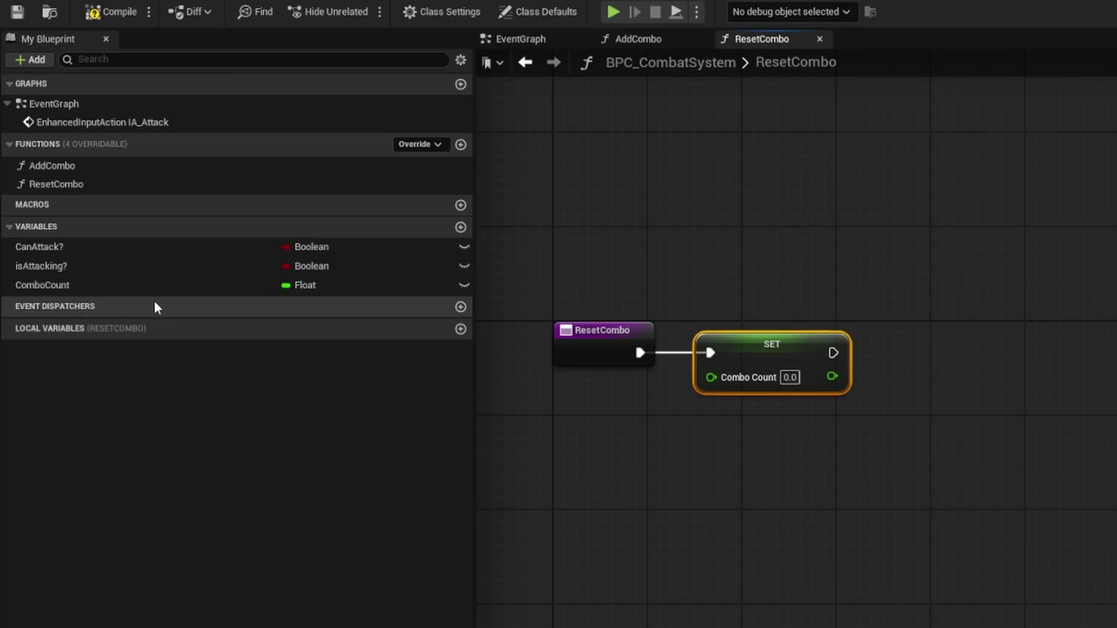
left_click_drag(88, 246, 925, 353)
left_click(934, 399)
right_click_drag(964, 420, 822, 380)
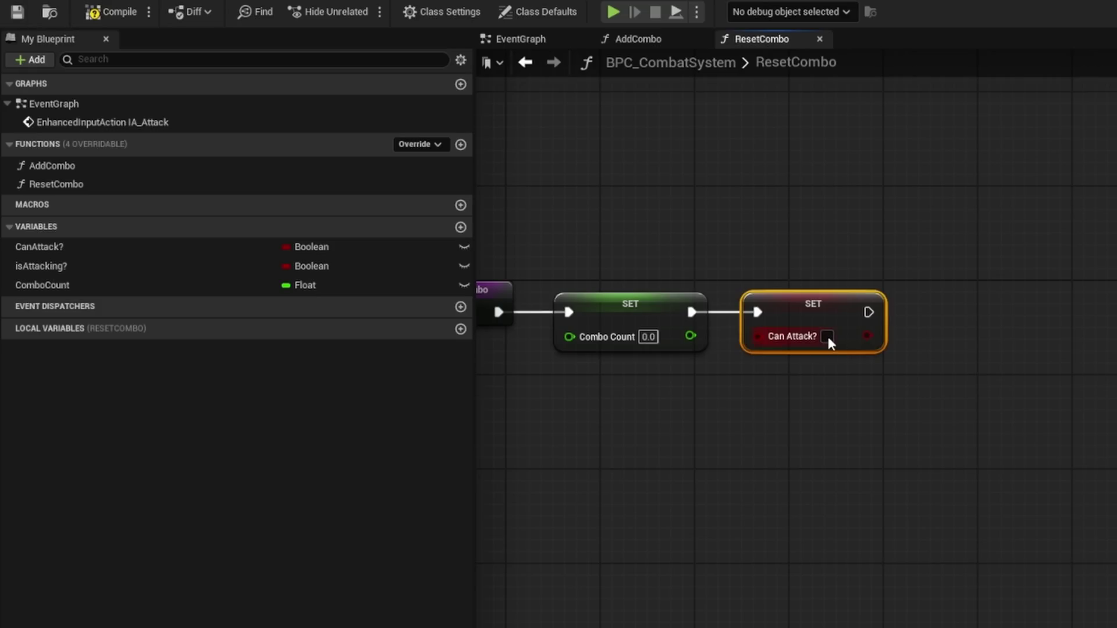
left_click(826, 336)
Add a Set isAttacking? node to ResetCombo and connect it after the Set CanAttack? node
left_click_drag(64, 266, 964, 308)
left_click(977, 353)
left_click_drag(869, 312, 923, 311)
right_click_drag(935, 385, 980, 413)
Return to the component's EventGraph and save the BPC_CombatSystem blueprint
scroll(907, 387, "down", 3)
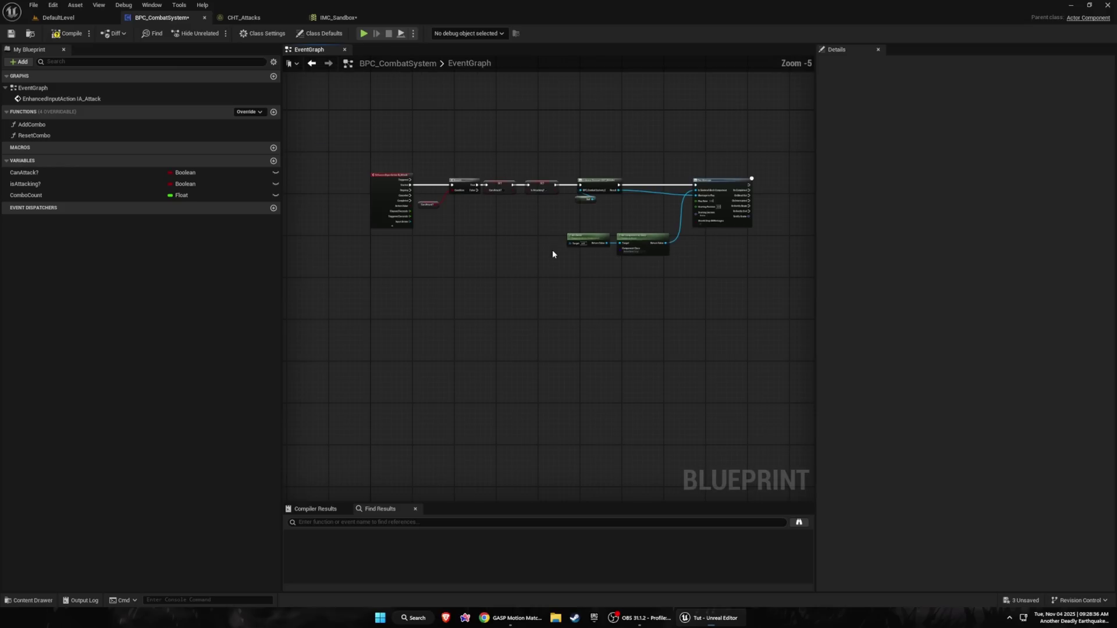
right_click_drag(552, 254, 523, 233)
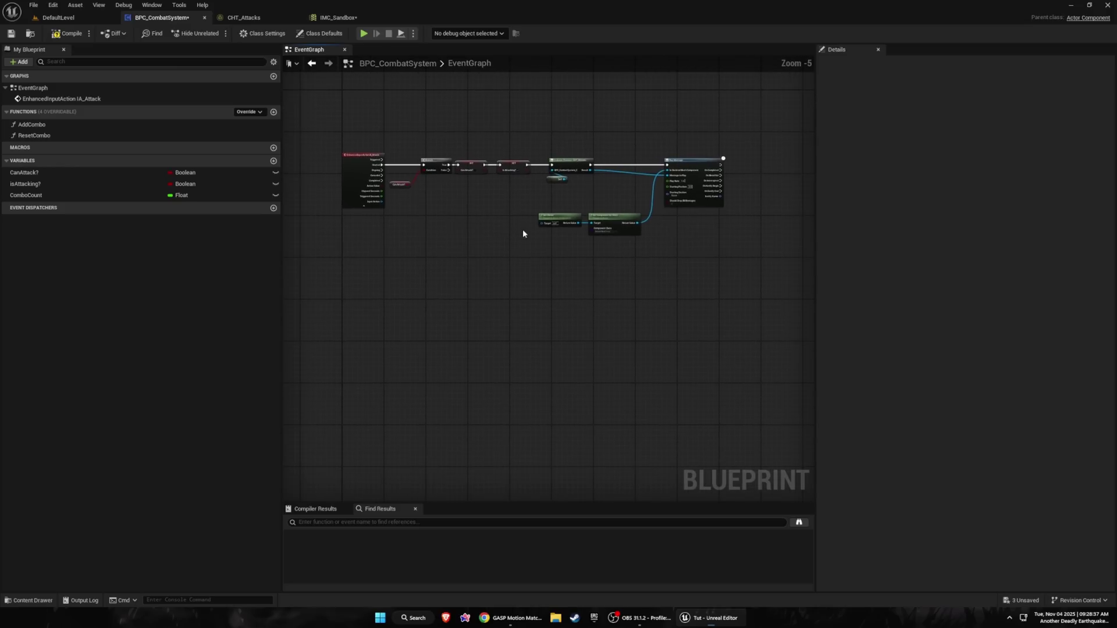
left_click(14, 34)
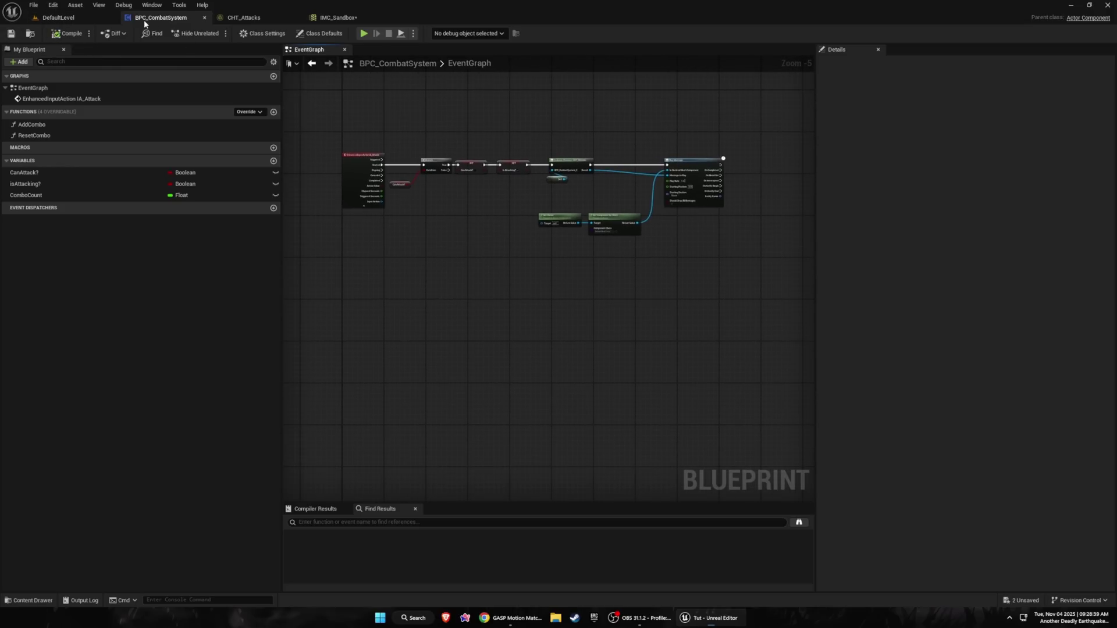